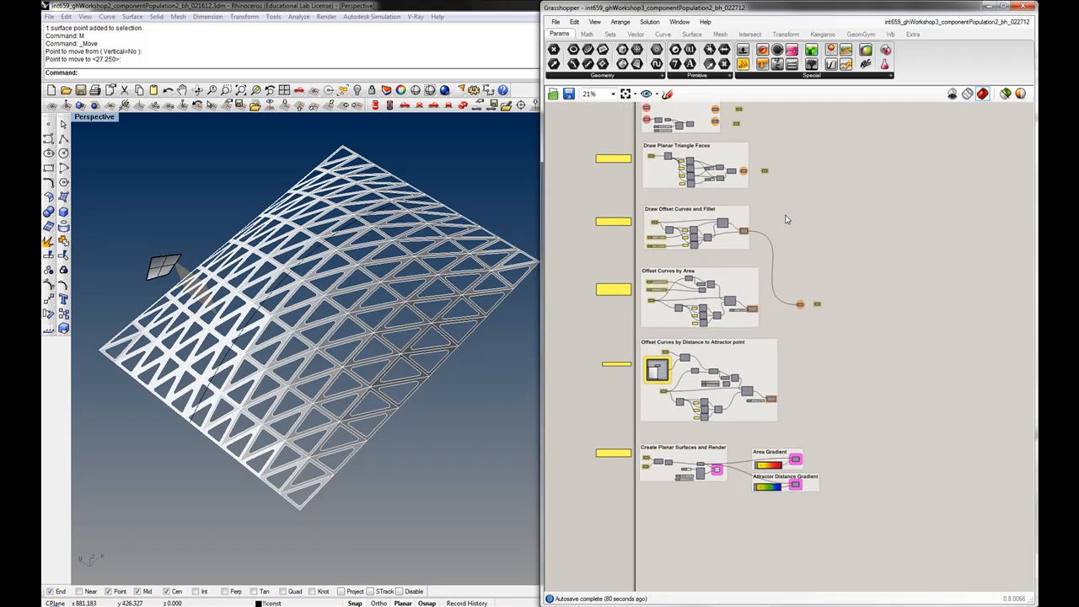
right_drag(441, 330, 452, 333)
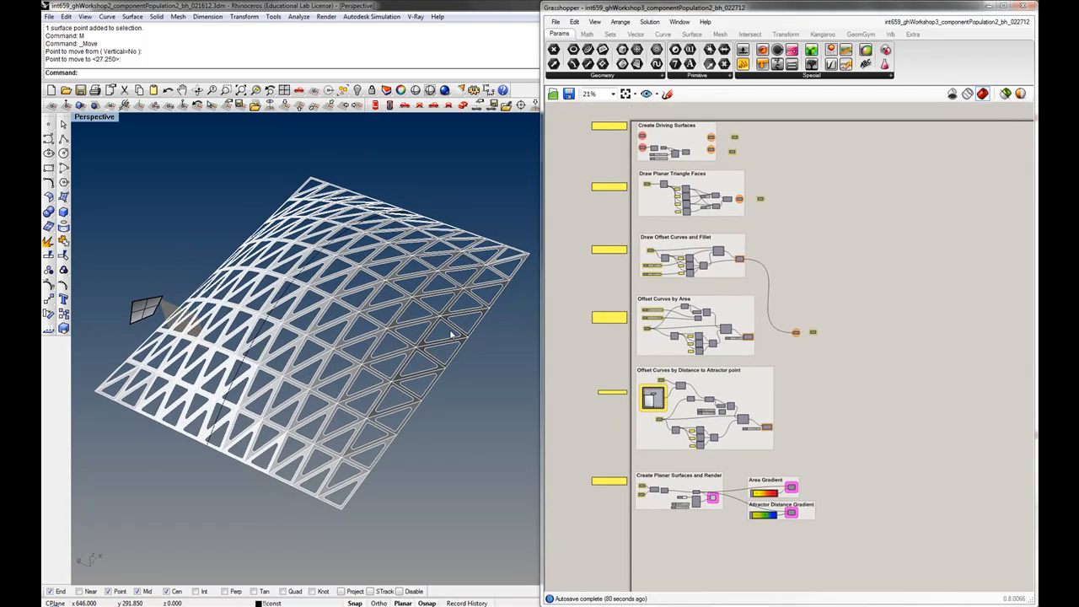
click(196, 606)
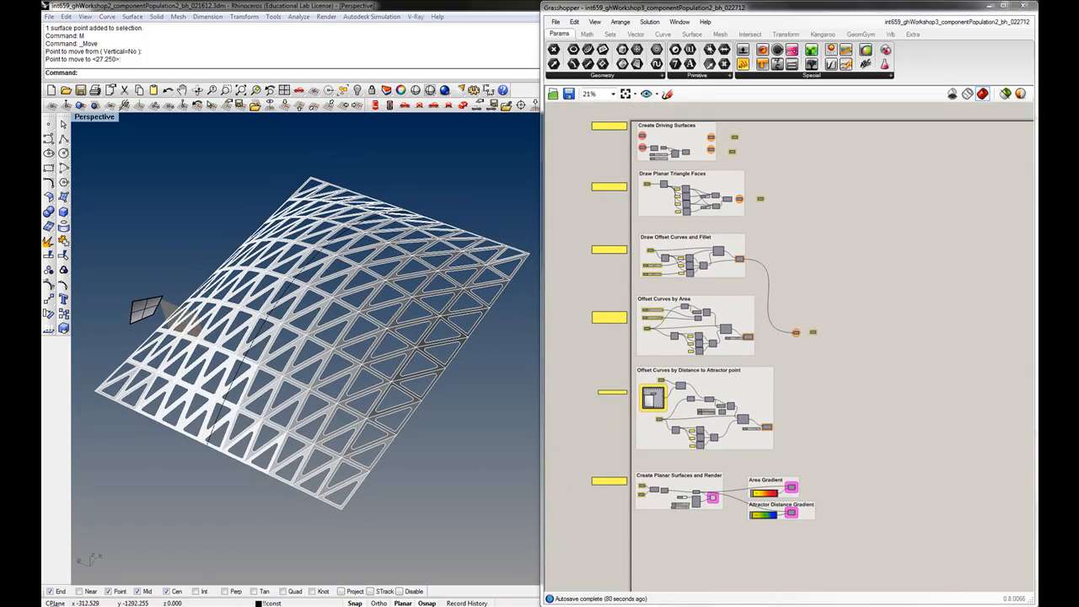
drag(644, 84, 644, 84)
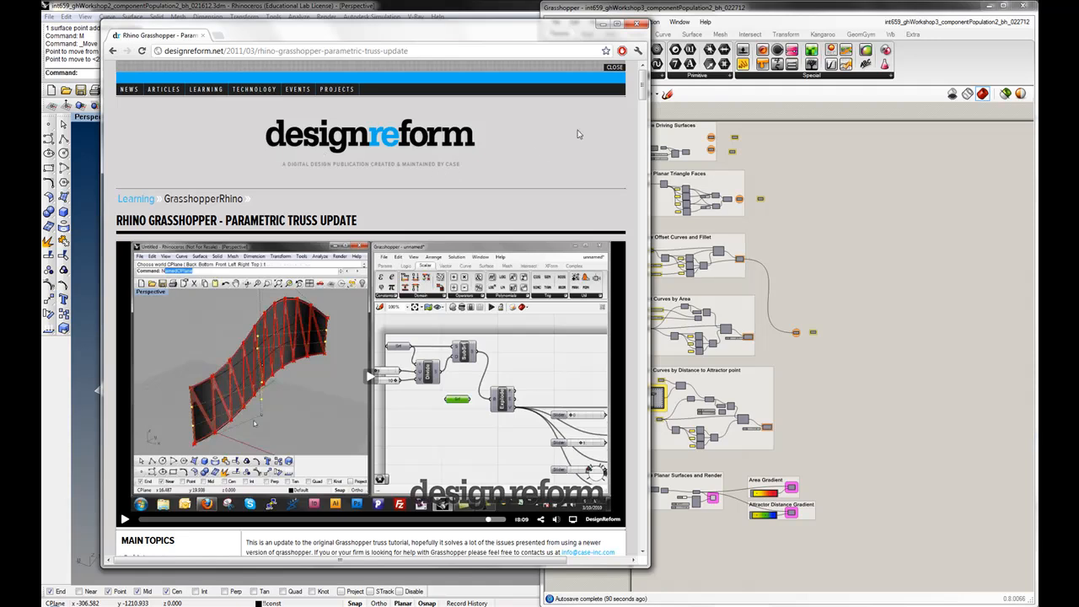
mouse_move(643, 82)
mouse_down()
mouse_move(641, 92)
mouse_move(640, 82)
mouse_up()
click(601, 25)
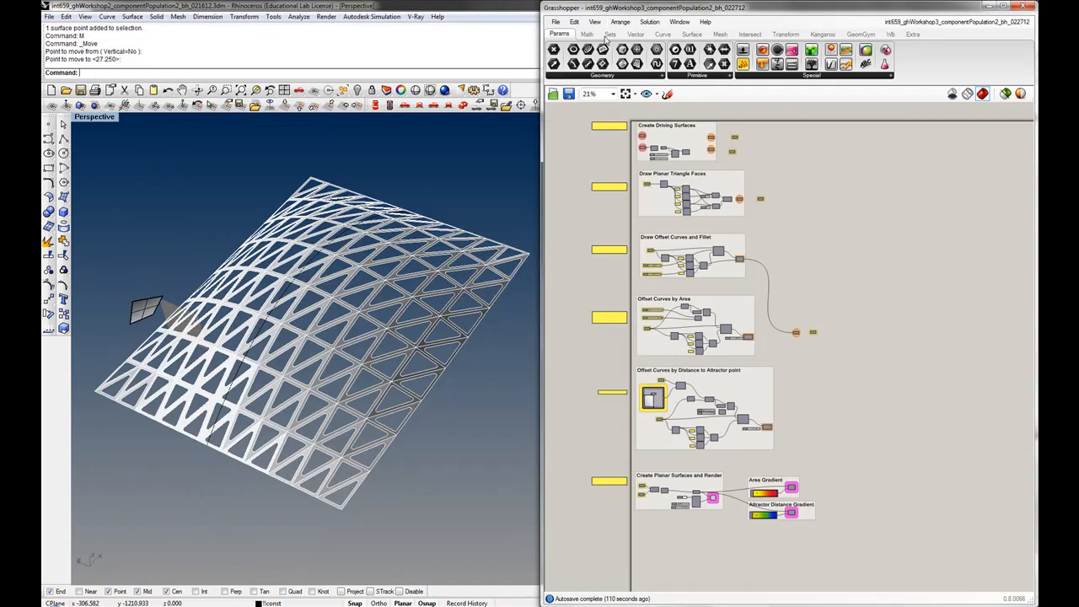
Review the grouped sections of the Grasshopper definition alongside the paneled surface model
right_drag(608, 149, 612, 166)
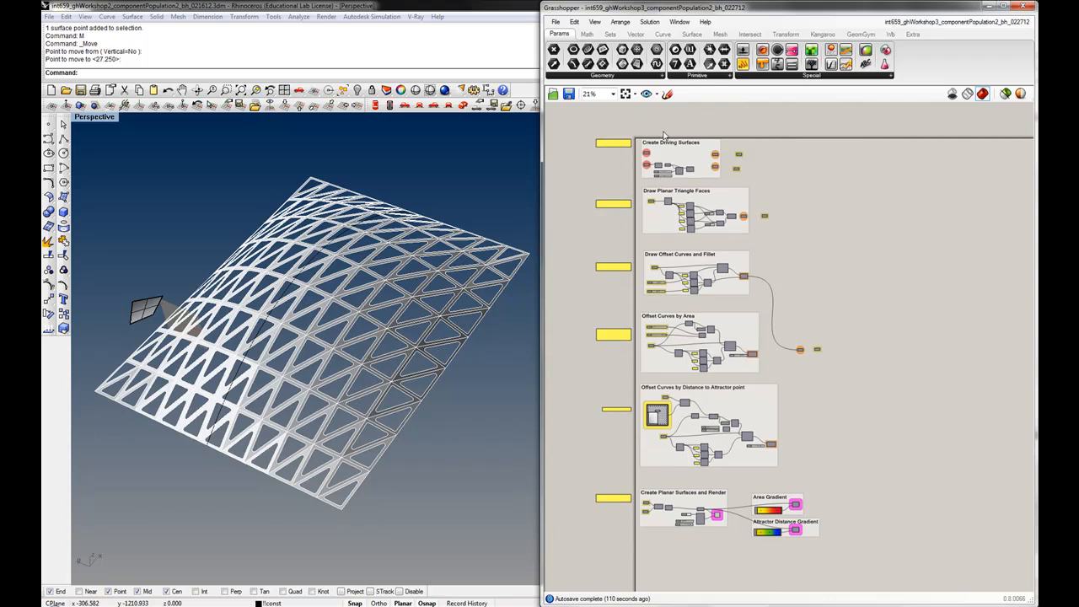
drag(635, 127, 729, 191)
click(731, 187)
right_drag(421, 329, 397, 327)
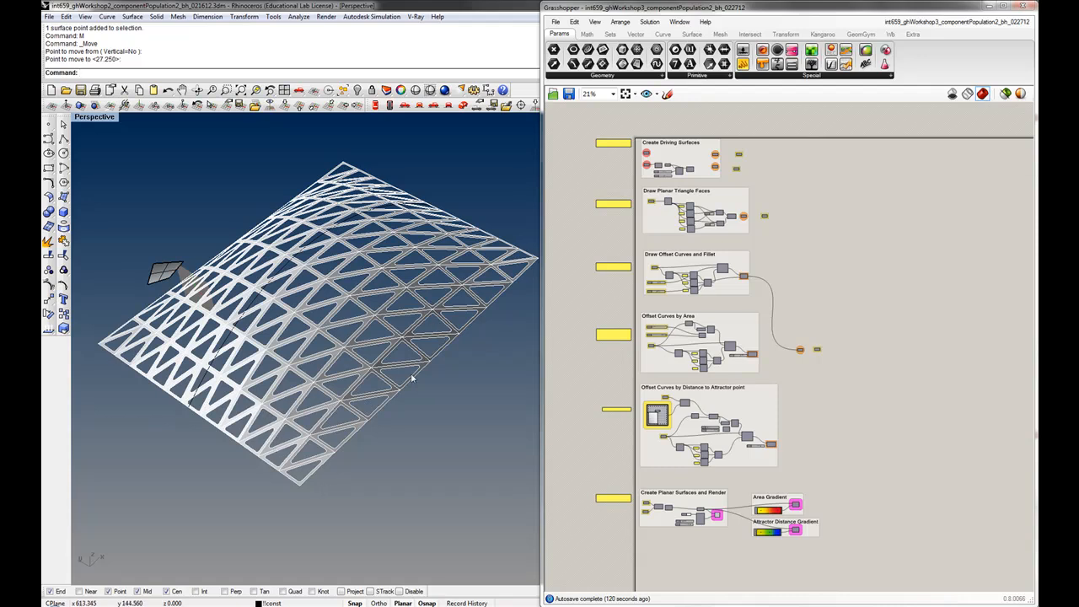
right_drag(627, 256, 623, 274)
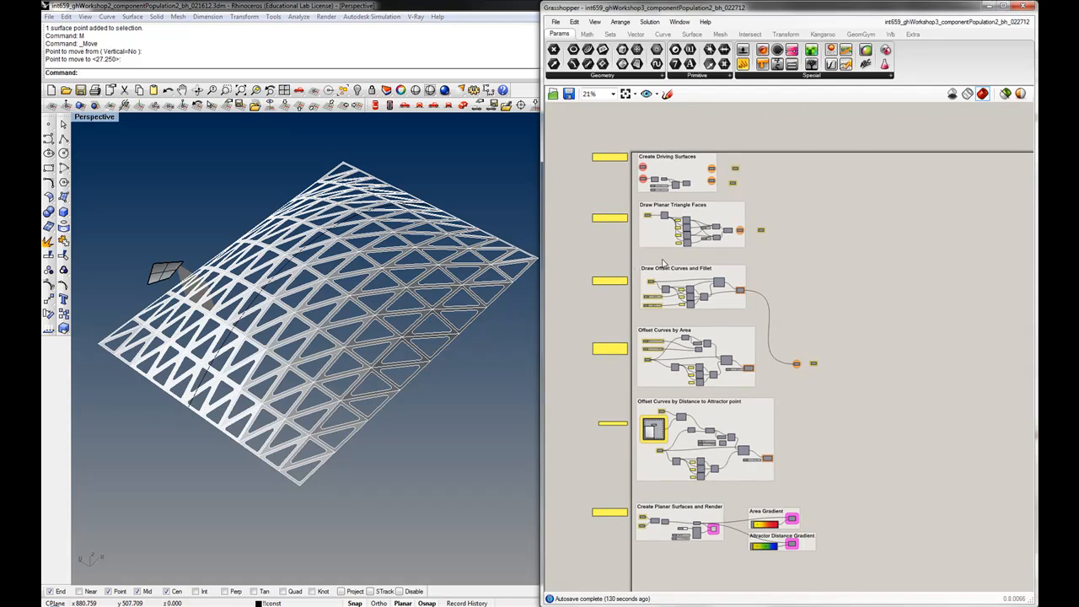
right_drag(663, 263, 652, 251)
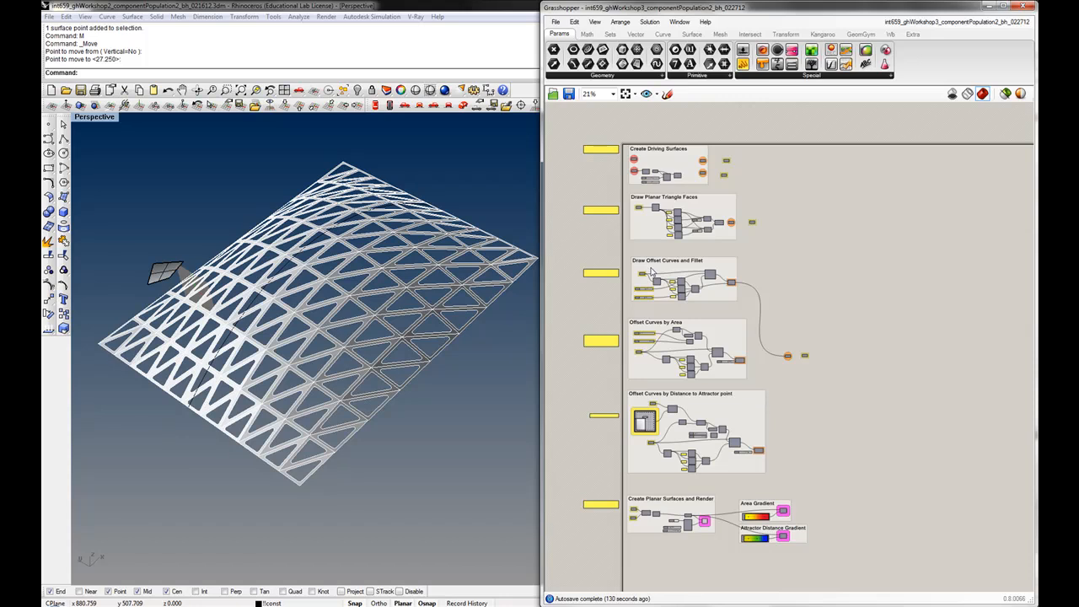
click(651, 271)
click(697, 329)
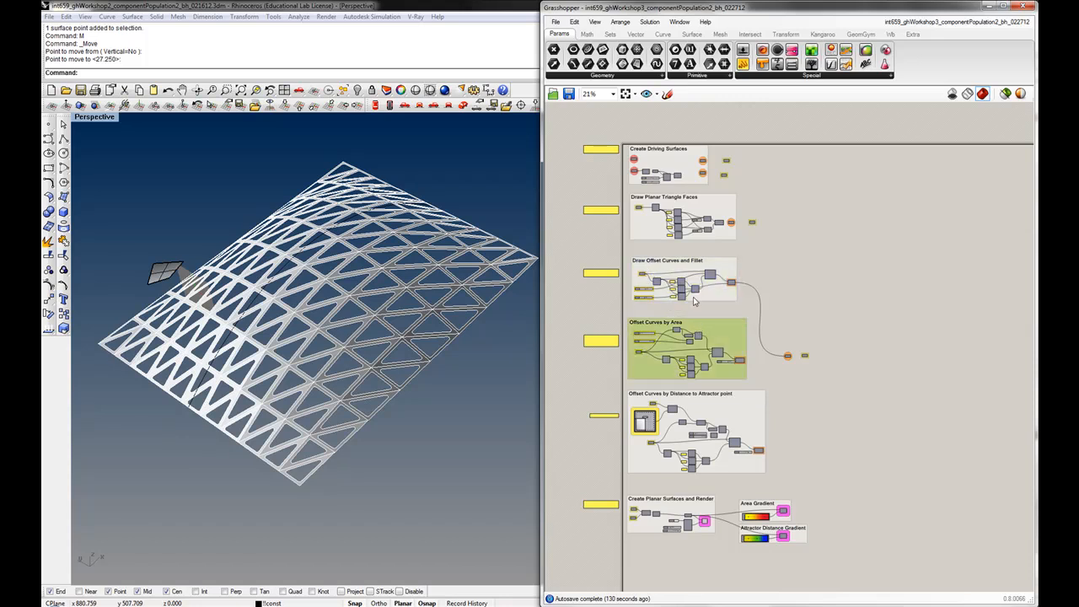
click(729, 412)
click(771, 379)
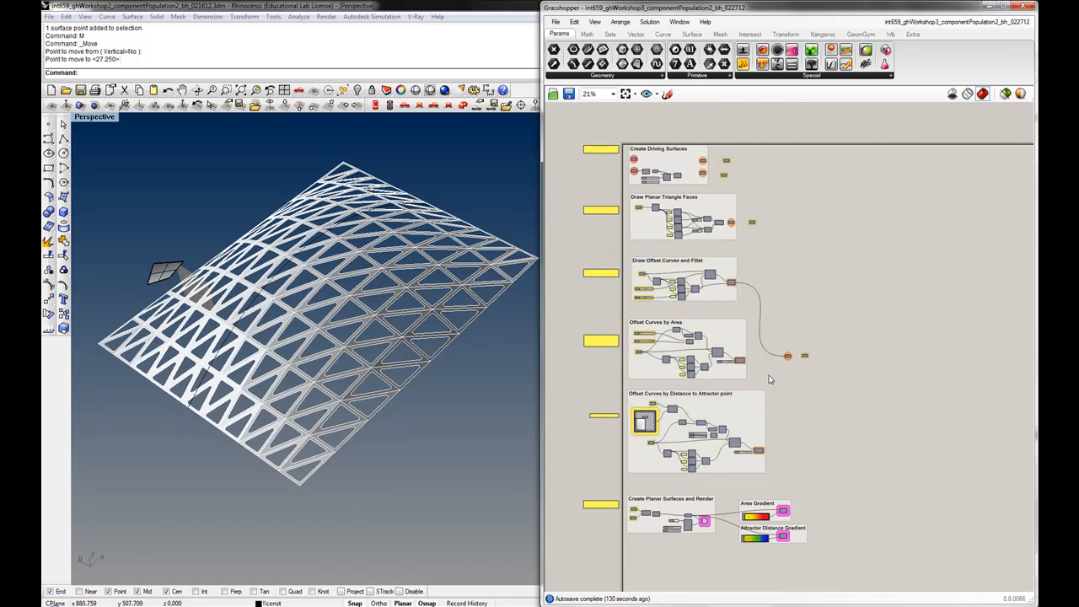
right_drag(761, 380, 751, 359)
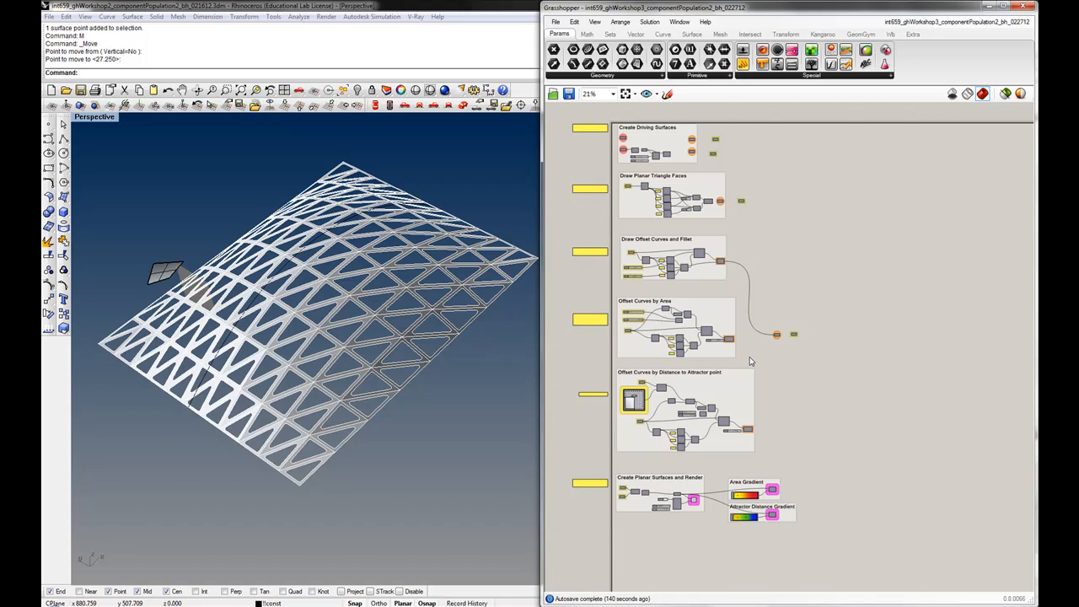
Examine the components inside the Create Driving Surfaces, Draw Planar Triangle Faces, Draw Offset Curves and Offset Curves by Area groups
scroll(759, 218, up, 5)
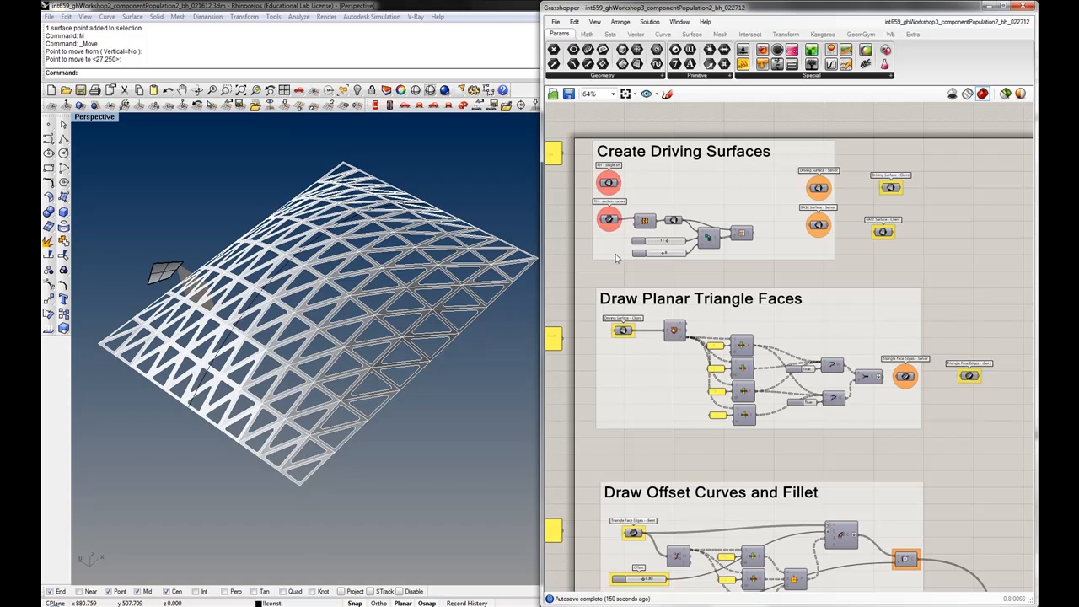
right_drag(621, 252, 627, 299)
drag(672, 280, 673, 286)
right_drag(784, 422, 770, 381)
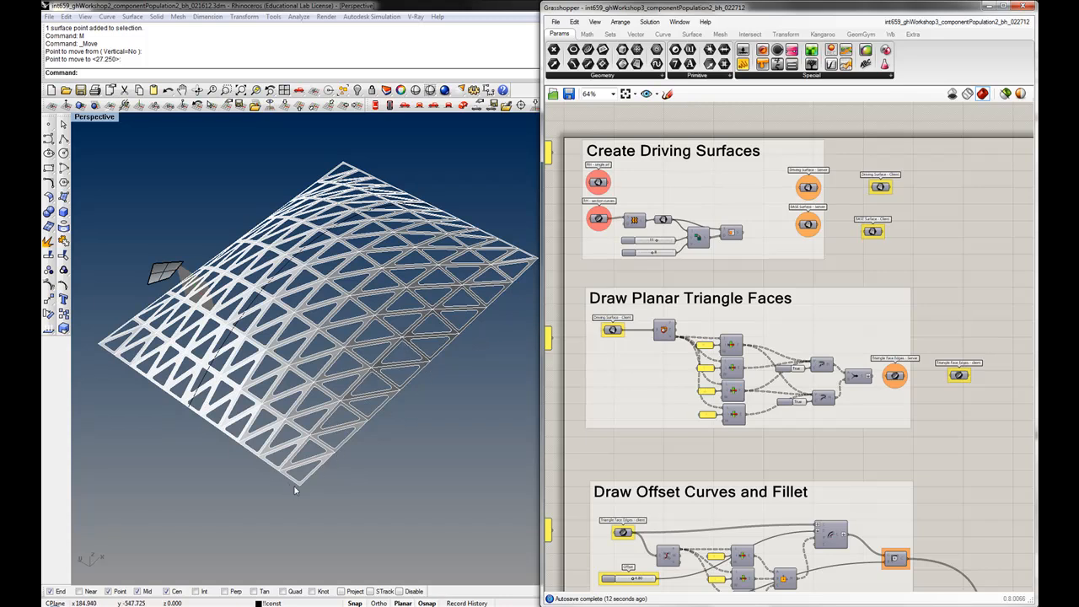
right_drag(576, 450, 617, 294)
drag(632, 386, 635, 412)
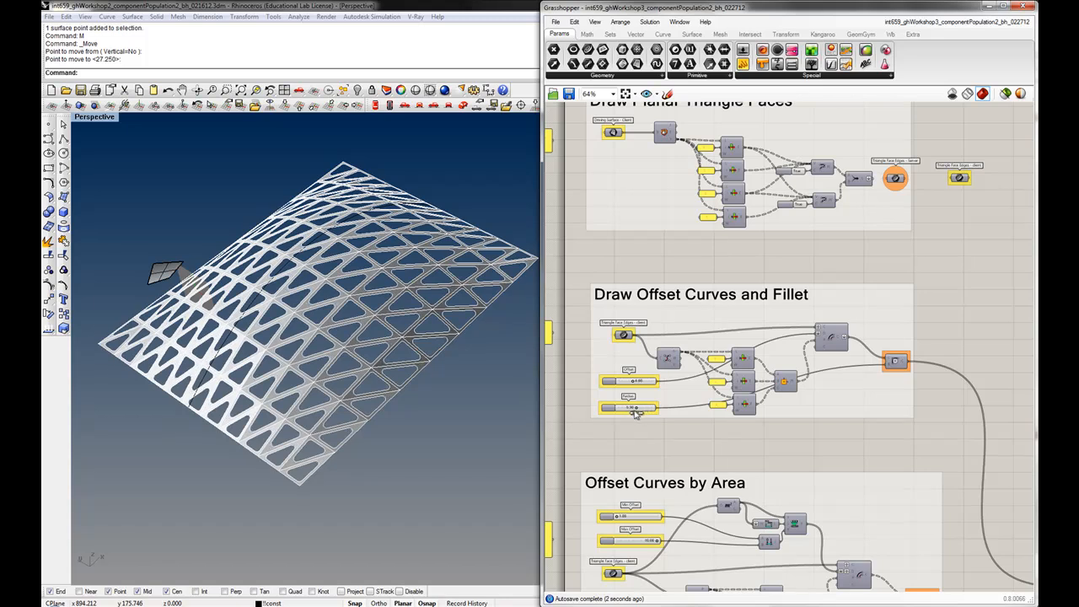
right_drag(643, 431, 647, 396)
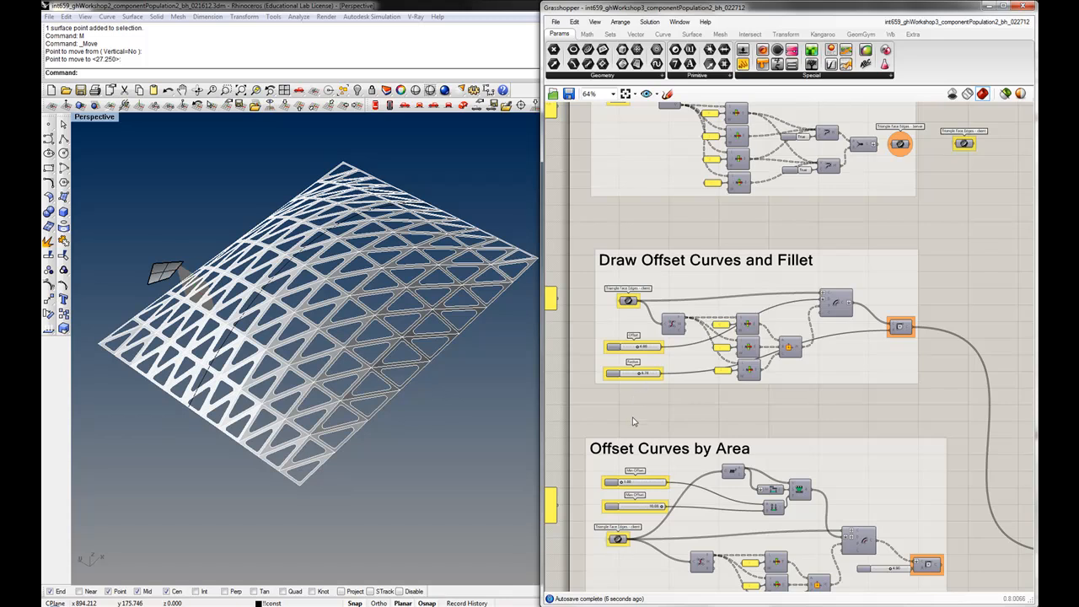
right_drag(427, 349, 403, 361)
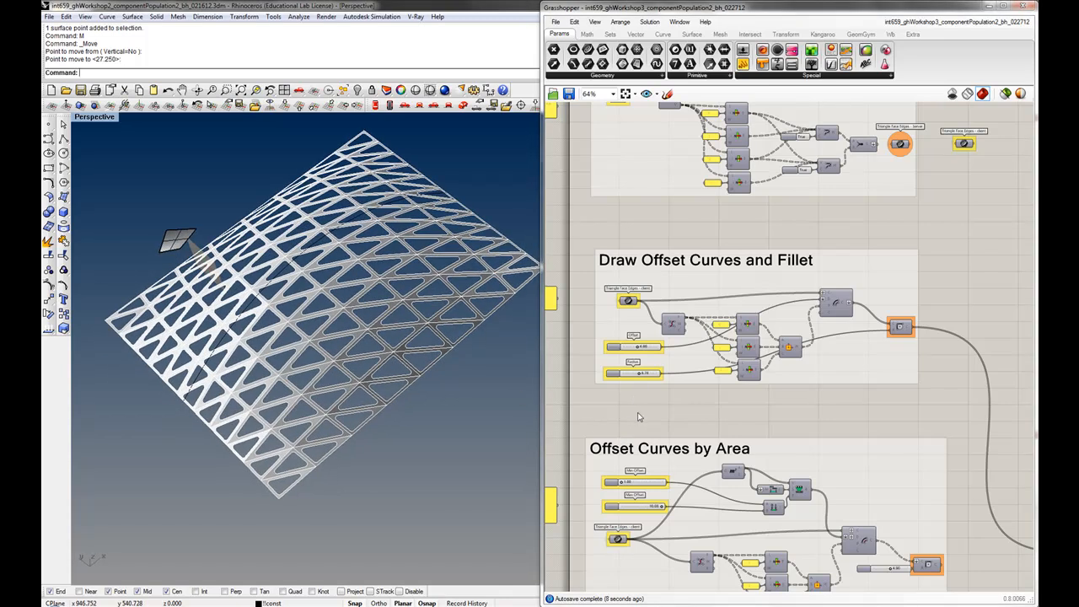
right_drag(638, 413, 640, 350)
scroll(639, 355, down, 2)
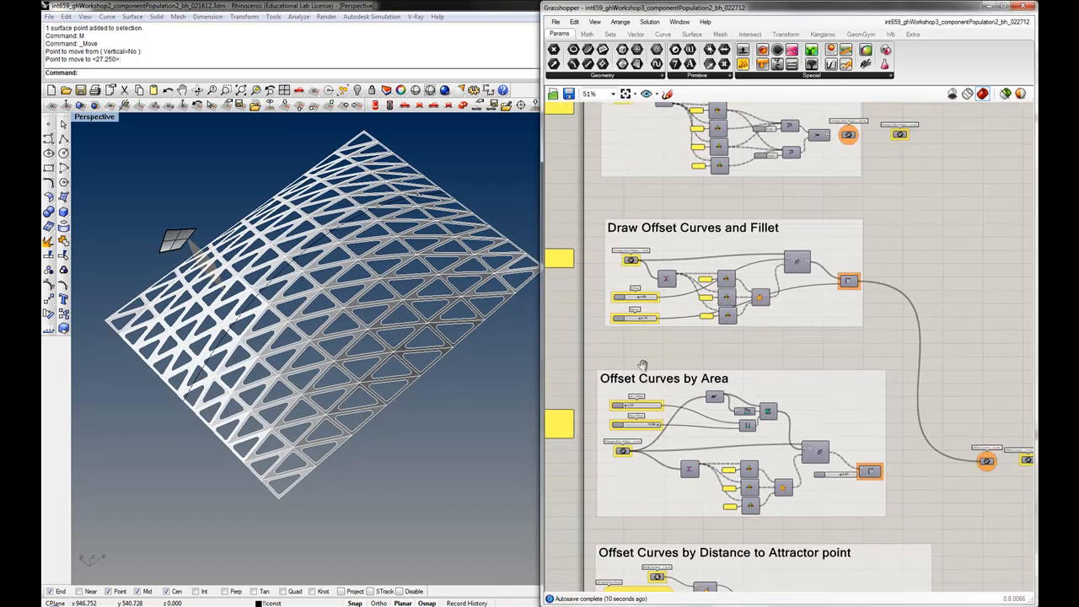
scroll(662, 354, down, 2)
right_drag(669, 353, 638, 225)
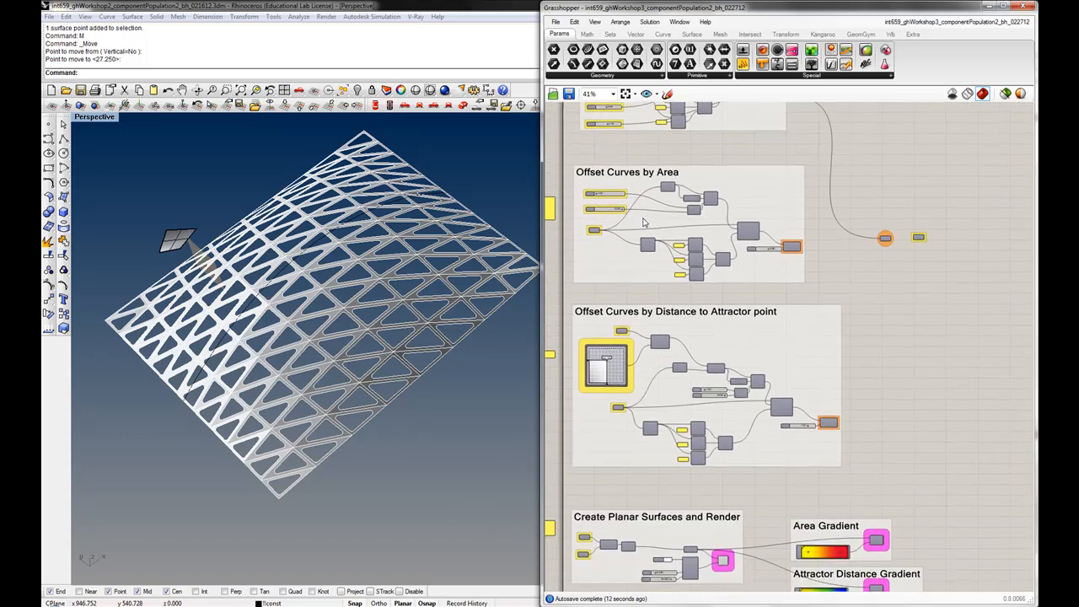
right_drag(614, 299, 610, 320)
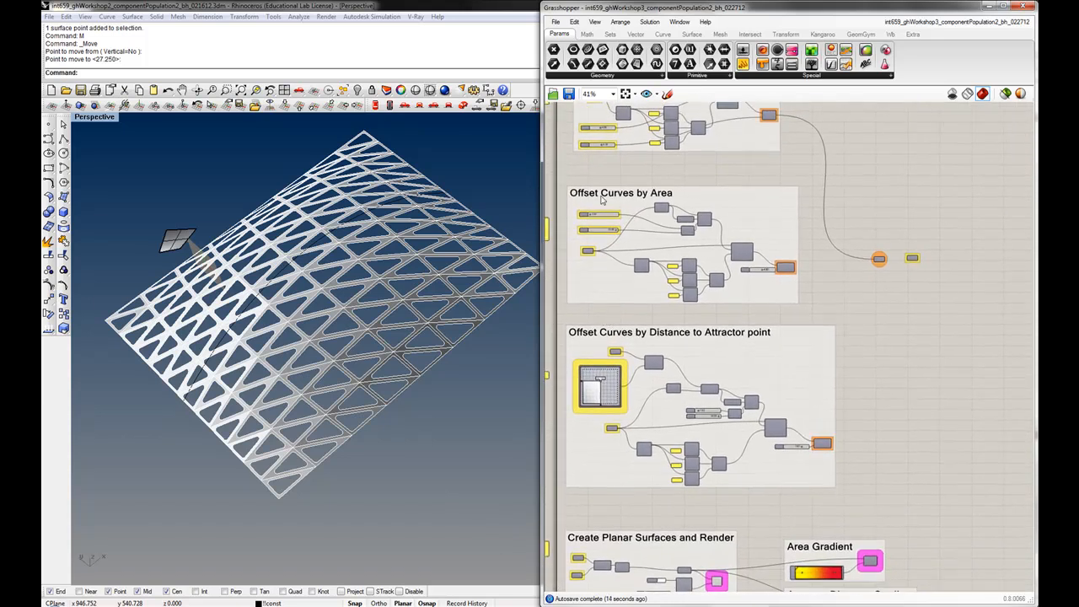
Rewire the output parameter to take the Offset Curves by Area result
drag(797, 268, 879, 263)
right_drag(350, 292, 408, 299)
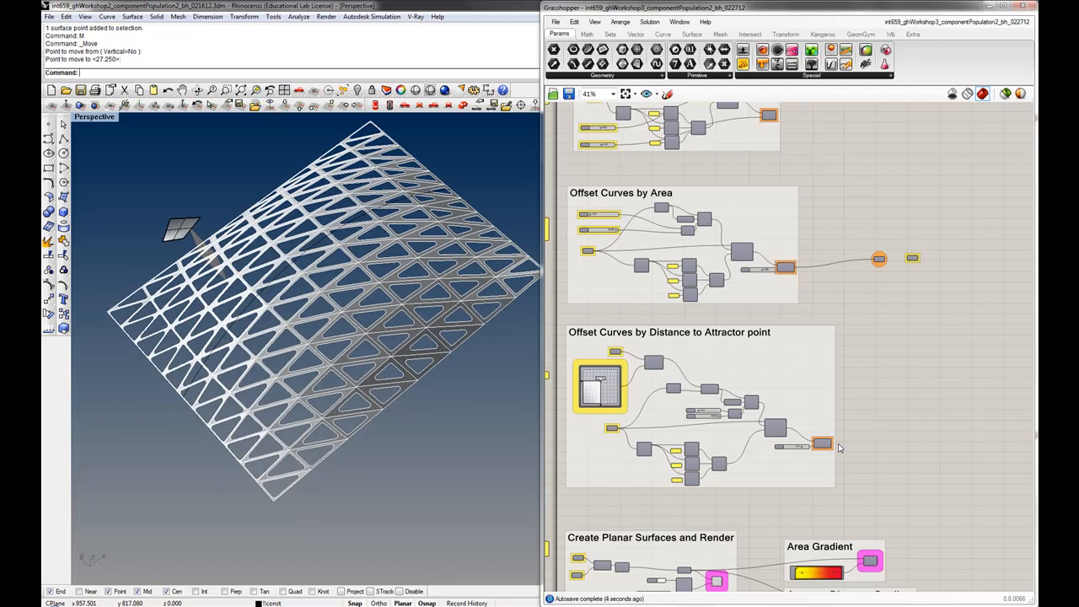
Connect the Offset Curves by Distance to Attractor point output to the same parameter instead
drag(833, 447, 877, 261)
mouse_move(378, 317)
right_down()
mouse_move(421, 296)
mouse_move(383, 320)
right_up()
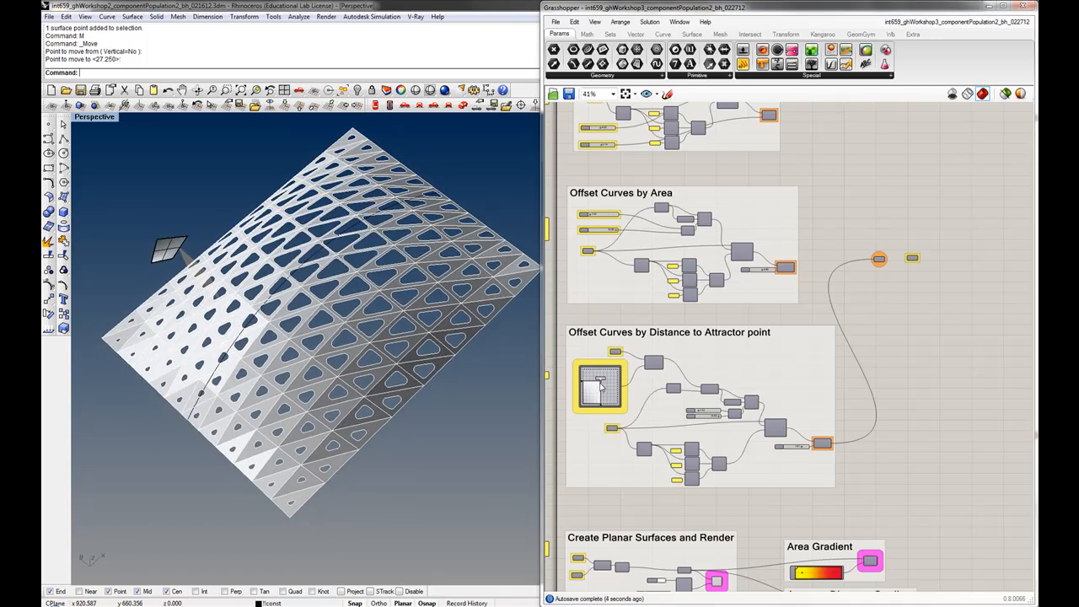
drag(602, 383, 625, 388)
right_drag(400, 371, 381, 339)
Start a new blank Grasshopper document
scroll(381, 340, down, 4)
scroll(673, 285, down, 3)
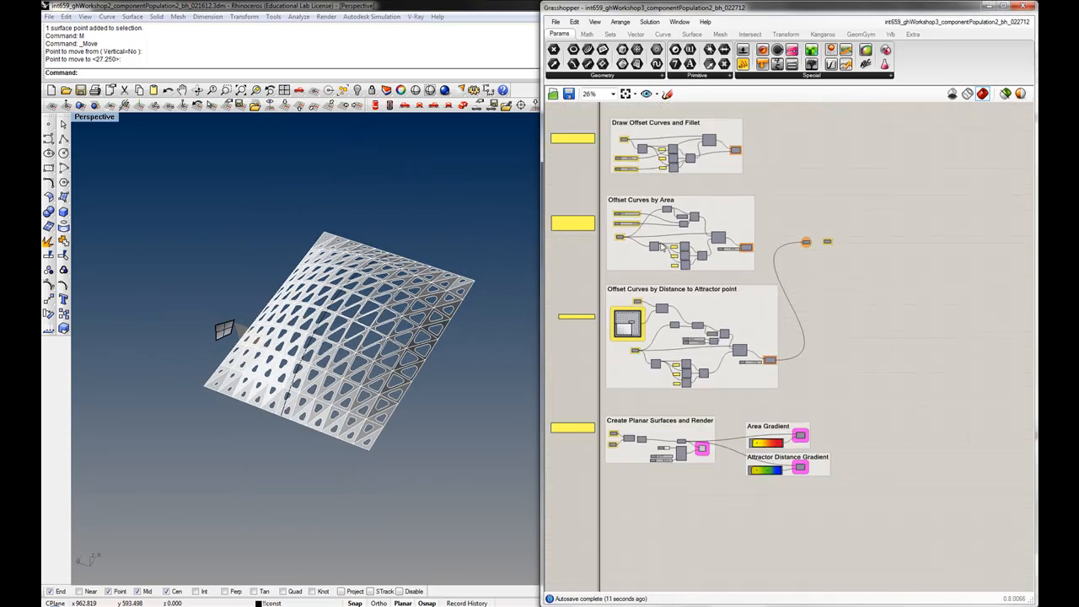
right_drag(673, 286, 663, 452)
right_drag(643, 237, 643, 309)
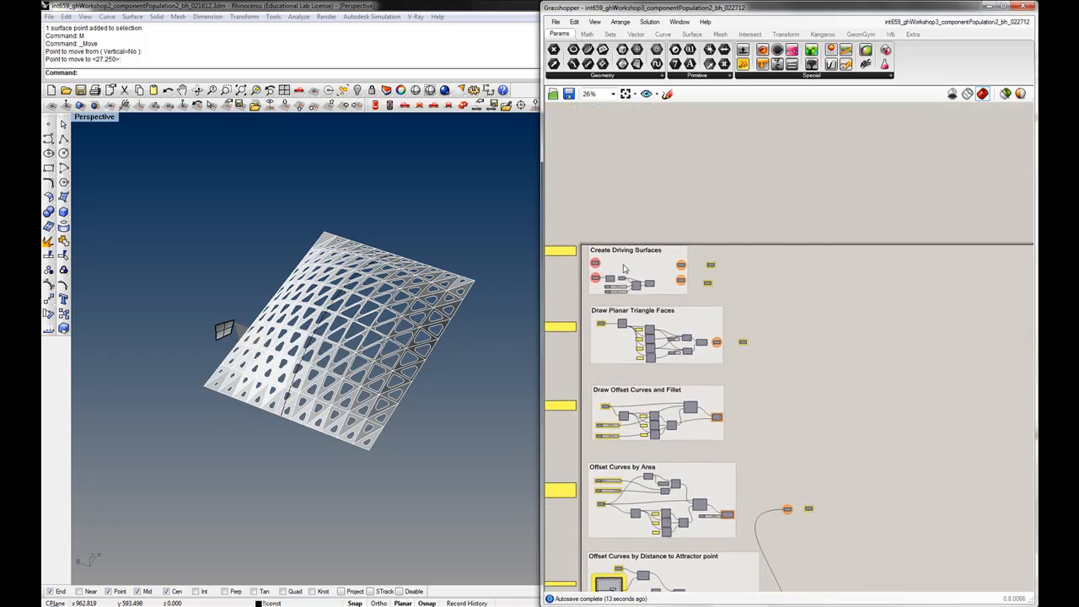
scroll(615, 269, up, 5)
right_drag(613, 269, 677, 305)
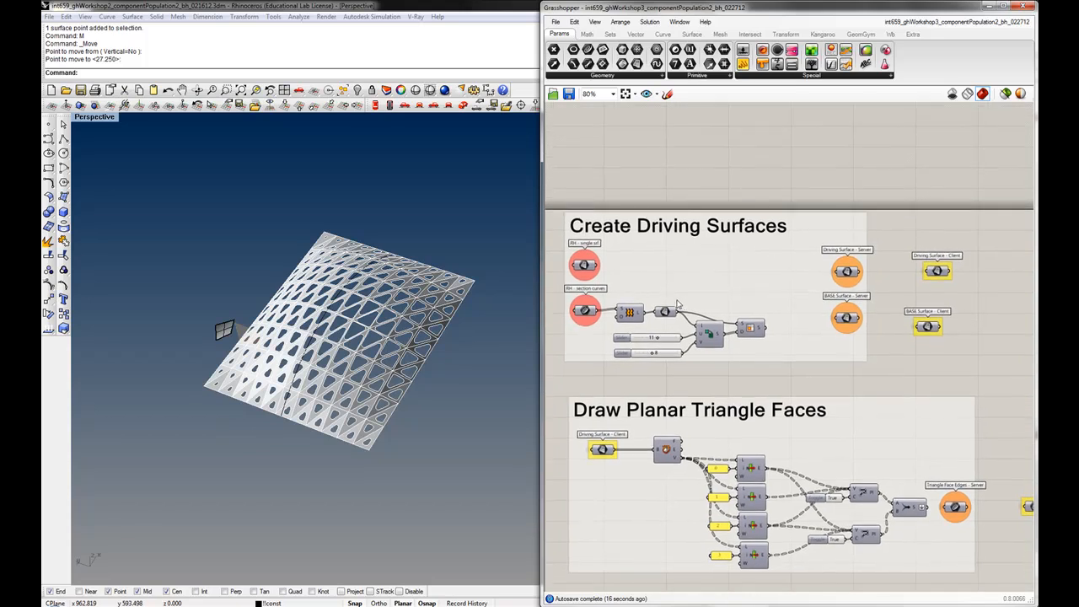
click(555, 21)
click(586, 34)
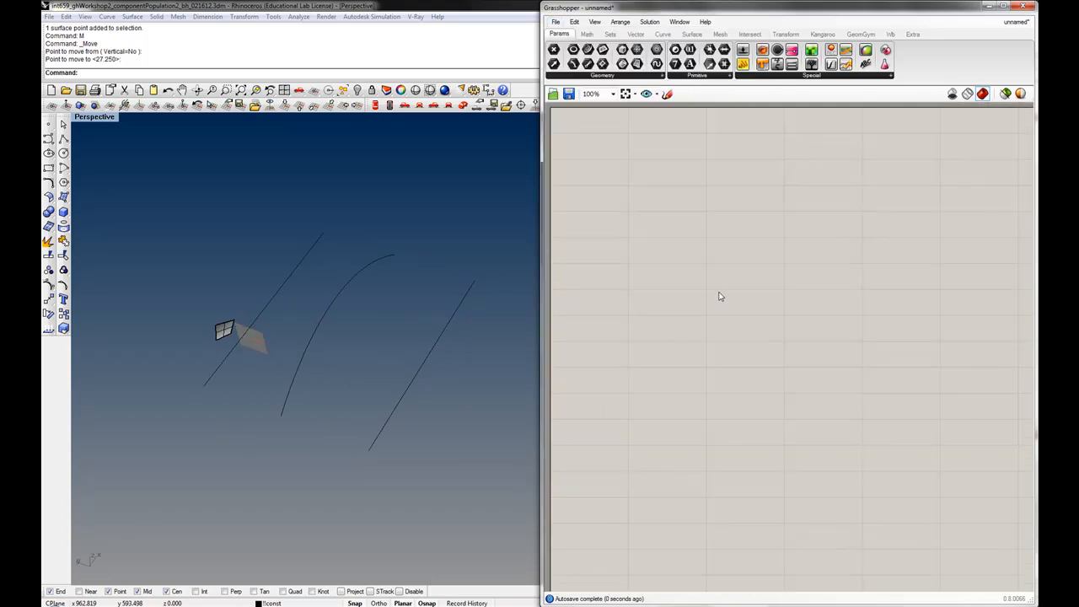
Select the three curves in the Rhino viewport
right_drag(633, 198, 657, 248)
right_drag(396, 335, 244, 364)
click(256, 351)
drag(387, 376, 263, 238)
key(Escape)
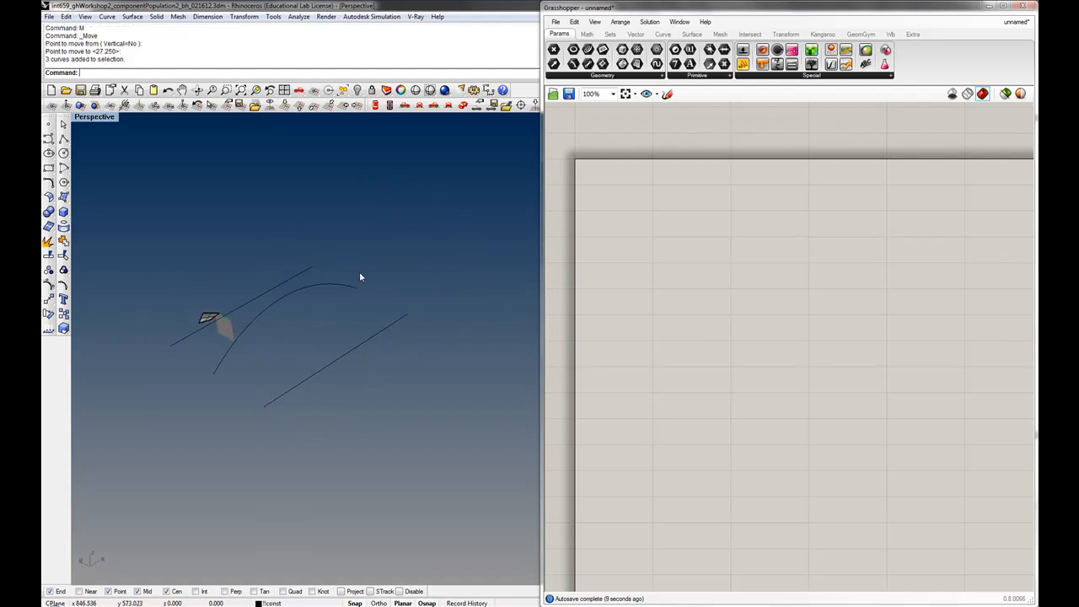
right_drag(211, 322, 345, 368)
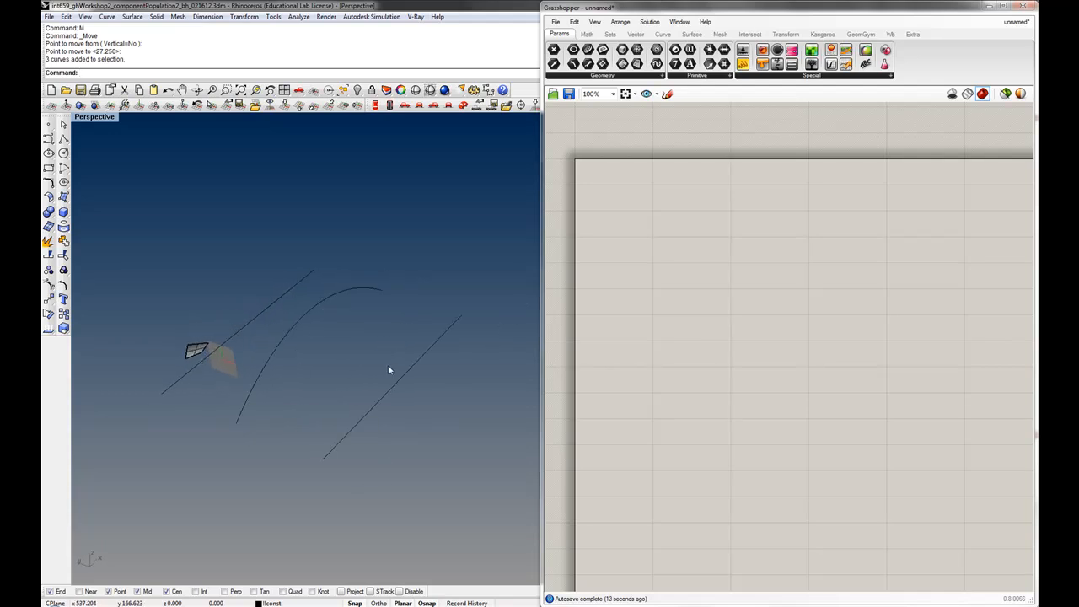
drag(285, 300, 262, 284)
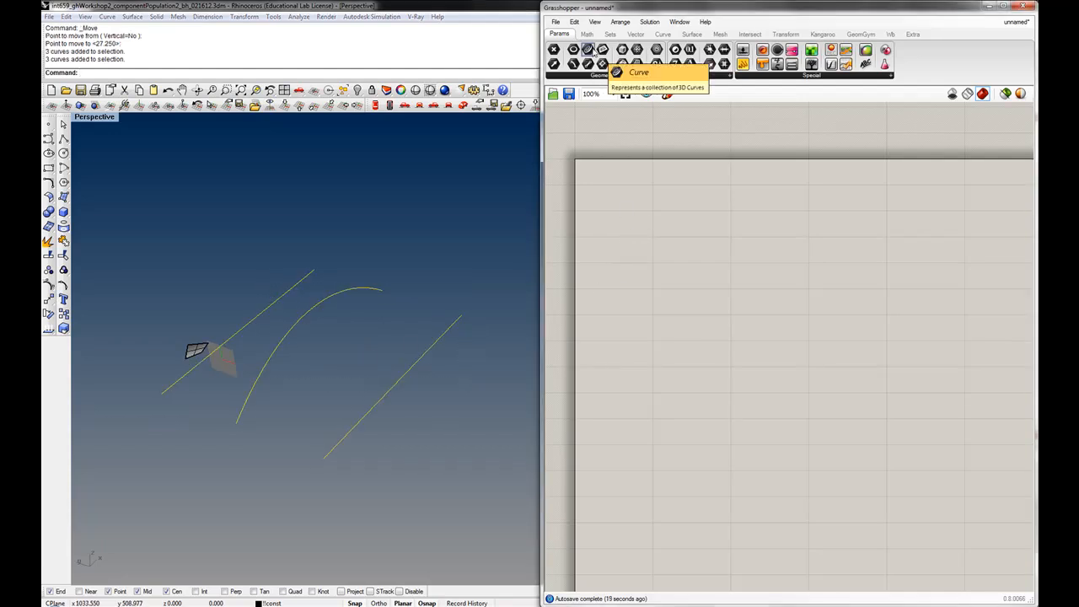
Place a Curve parameter and set it to reference the three Rhino curves as multiple curves
drag(593, 53, 636, 232)
click(364, 249)
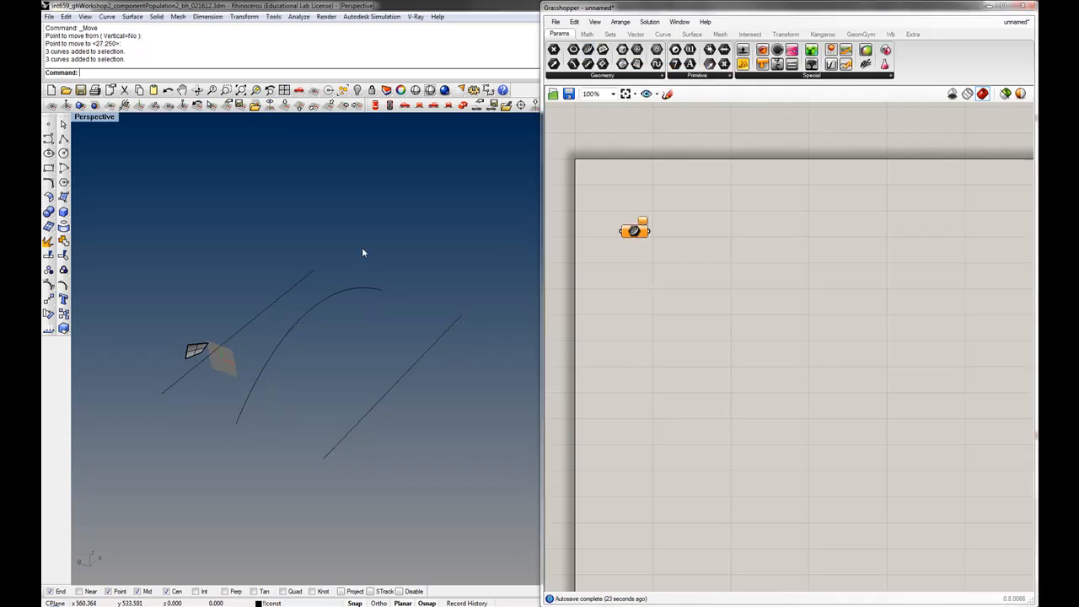
right_click(640, 235)
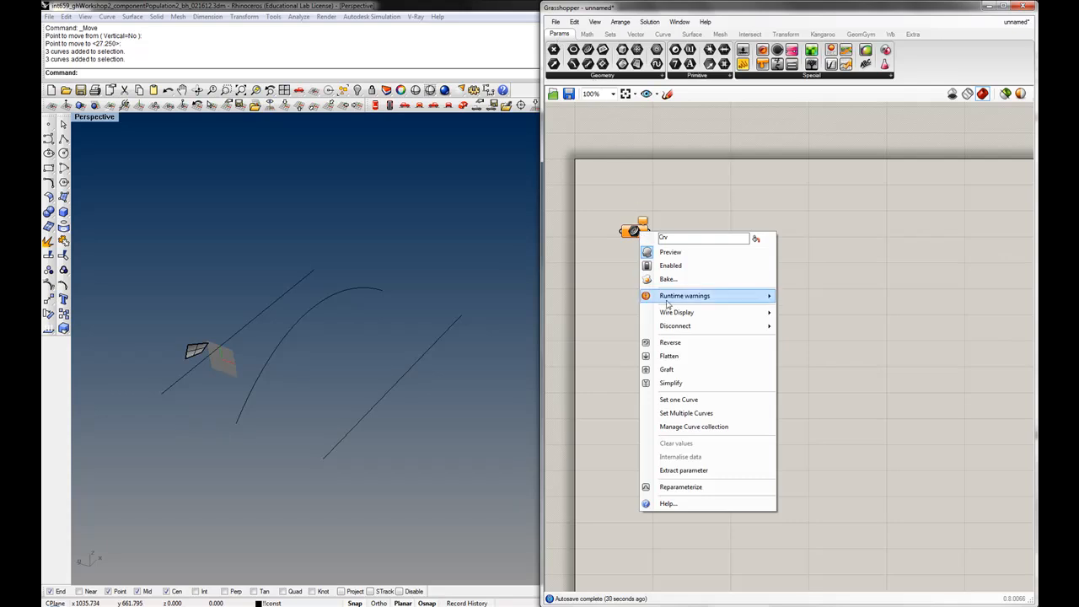
click(697, 415)
click(304, 282)
click(335, 294)
click(439, 343)
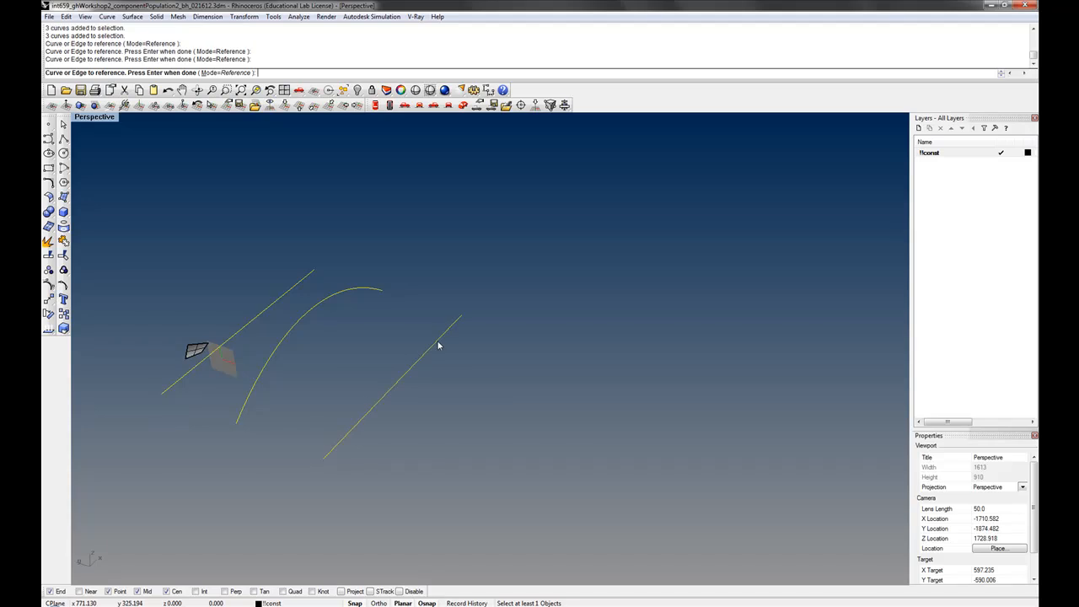
key(Return)
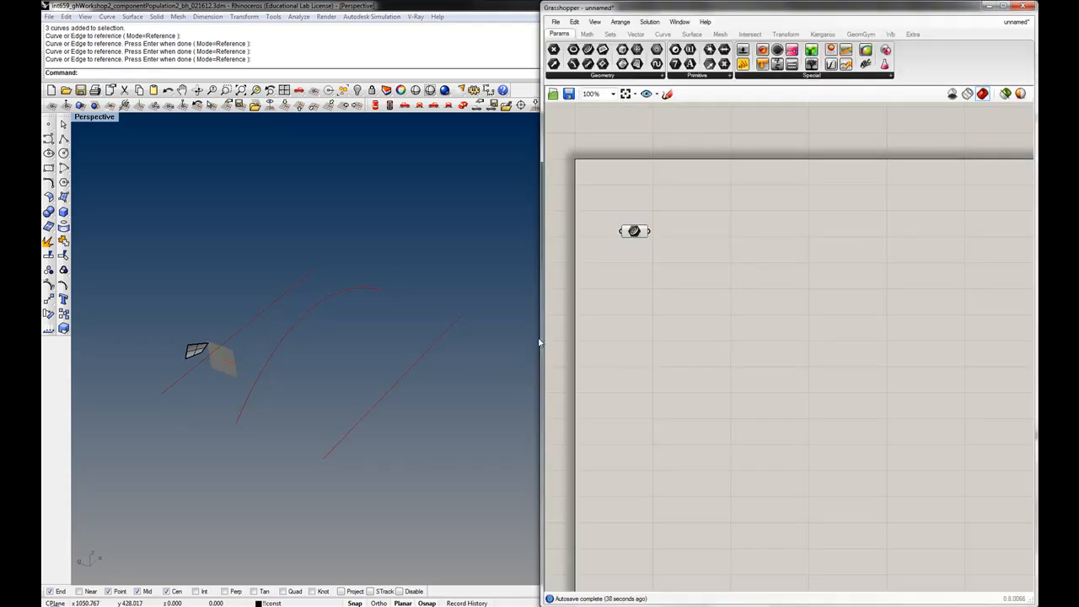
mouse_move(638, 232)
mouse_down()
mouse_move(639, 223)
mouse_move(643, 237)
mouse_up()
click(651, 263)
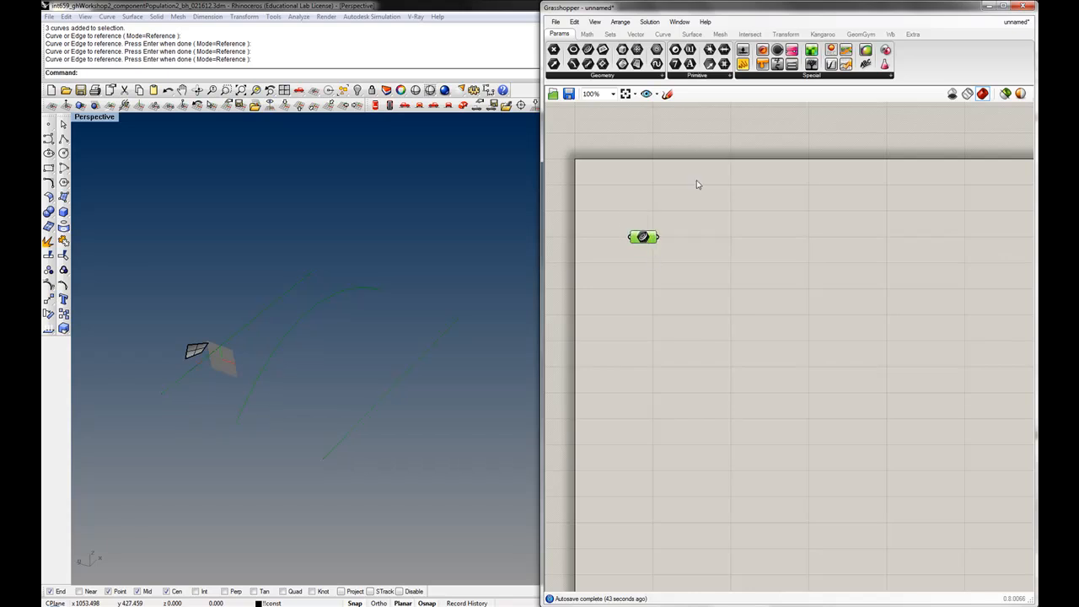
Switch back to the int659_ghWorkshop3_componentPopulation2_bh_022712 definition
click(1015, 21)
click(985, 114)
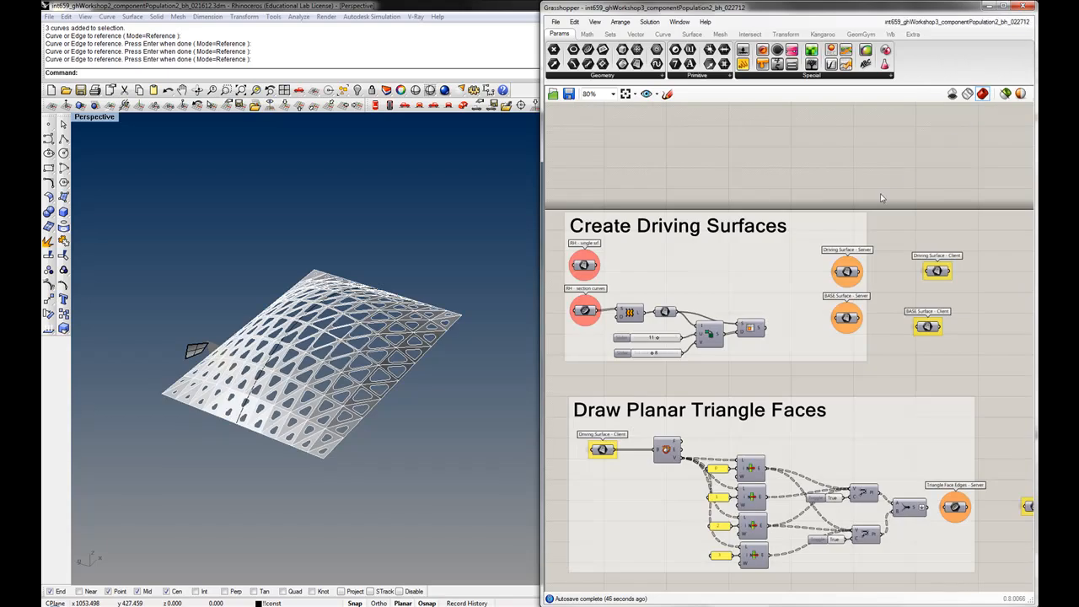
scroll(785, 186, down, 4)
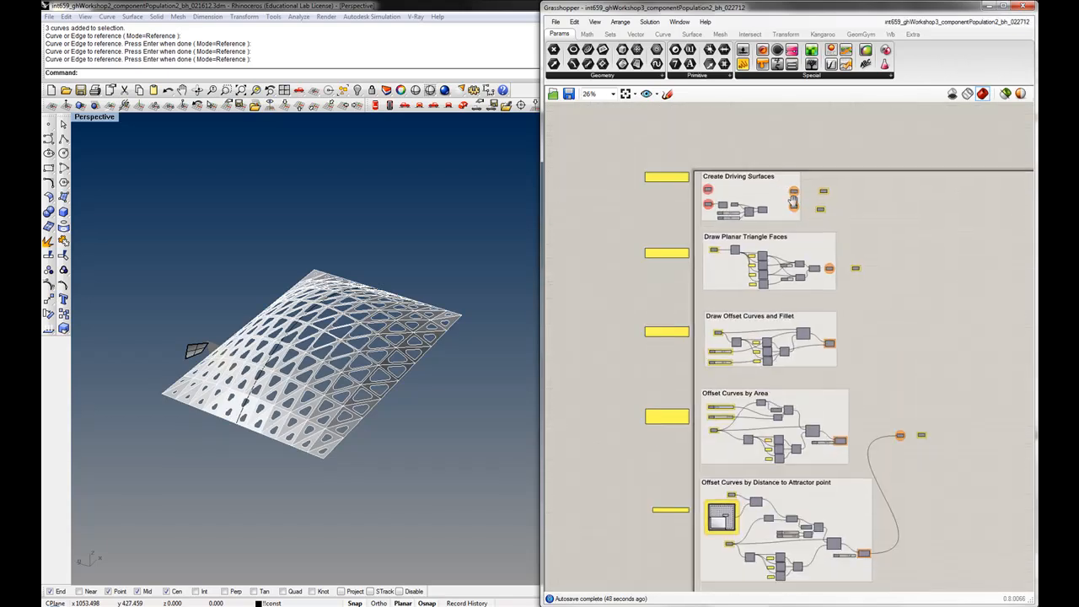
Examine the Create Driving Surfaces group and its server and client parameters in the reference definition
scroll(719, 175, up, 4)
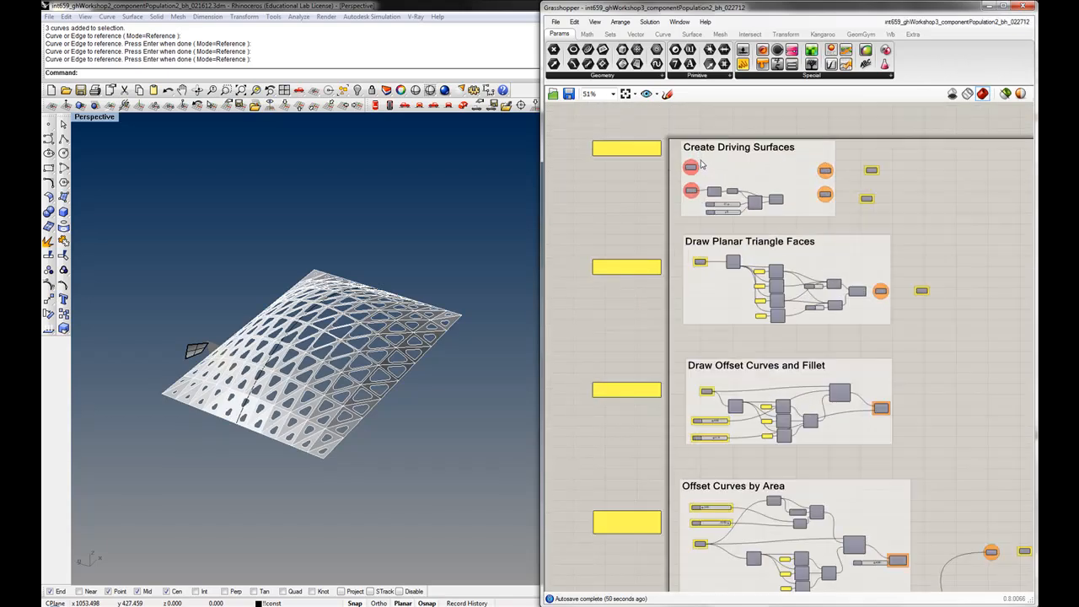
scroll(685, 213, up, 1)
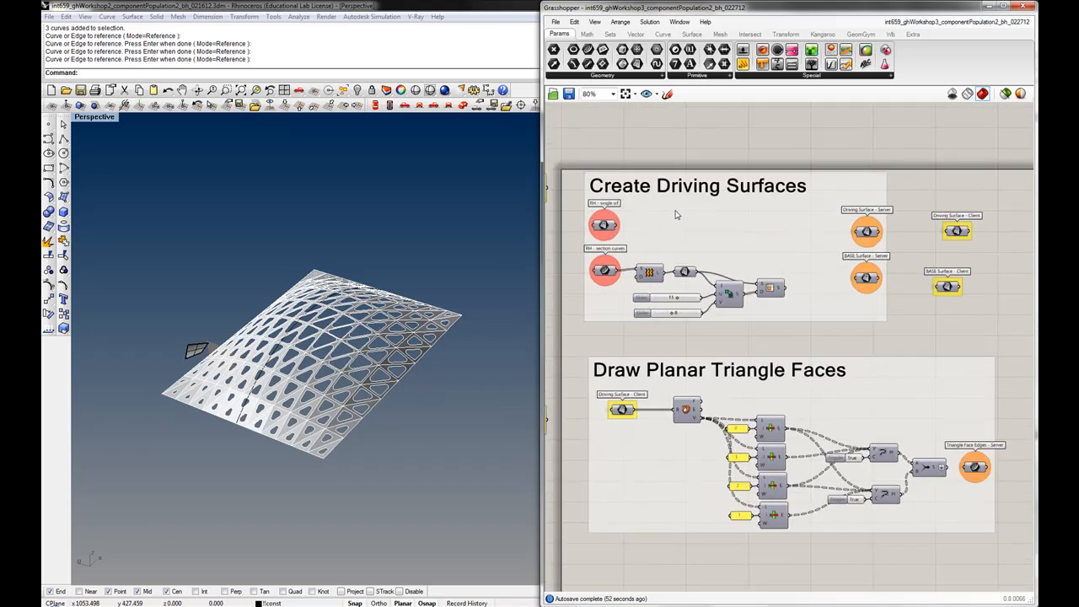
drag(603, 226, 611, 221)
click(611, 226)
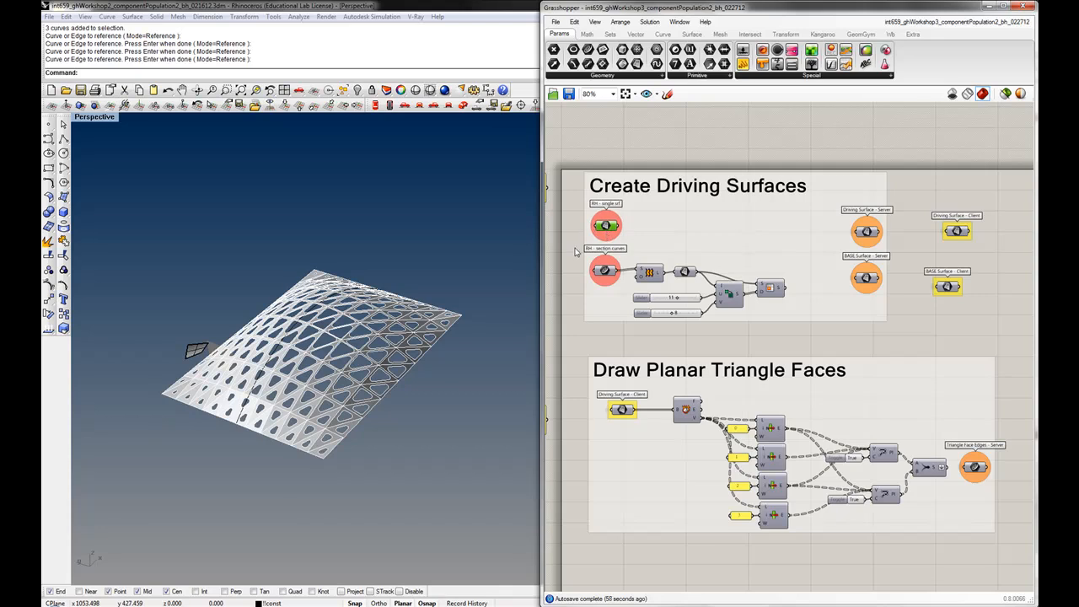
scroll(591, 229, up, 2)
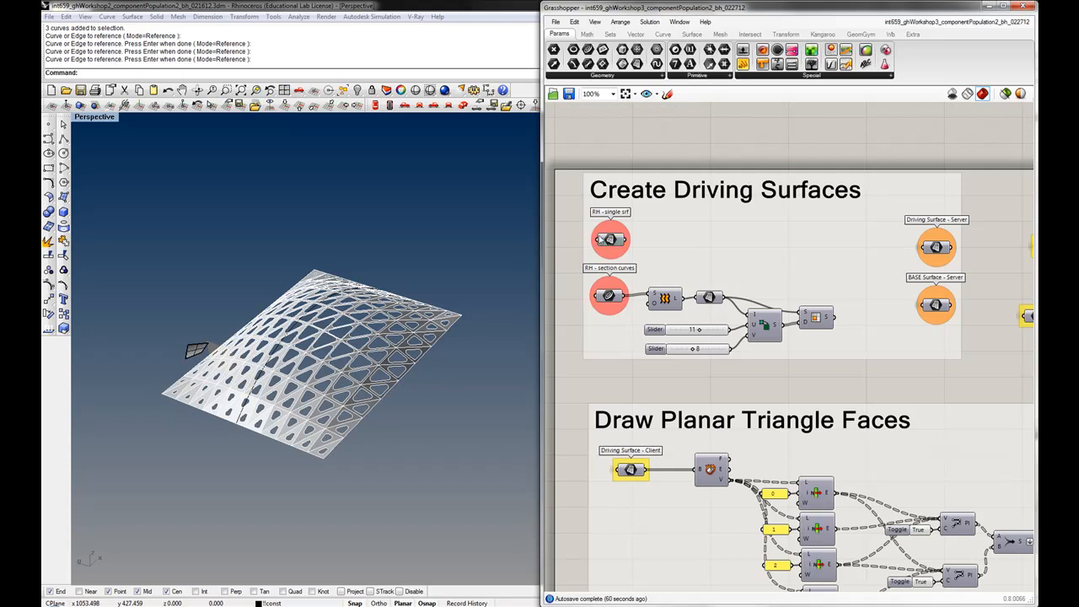
drag(611, 238, 611, 240)
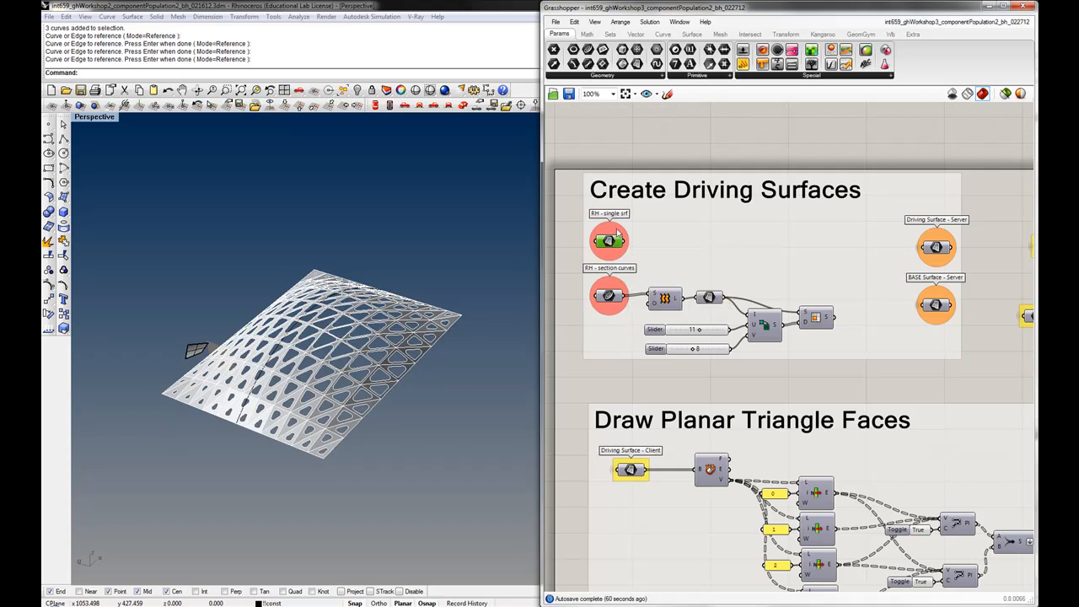
right_drag(845, 261, 822, 261)
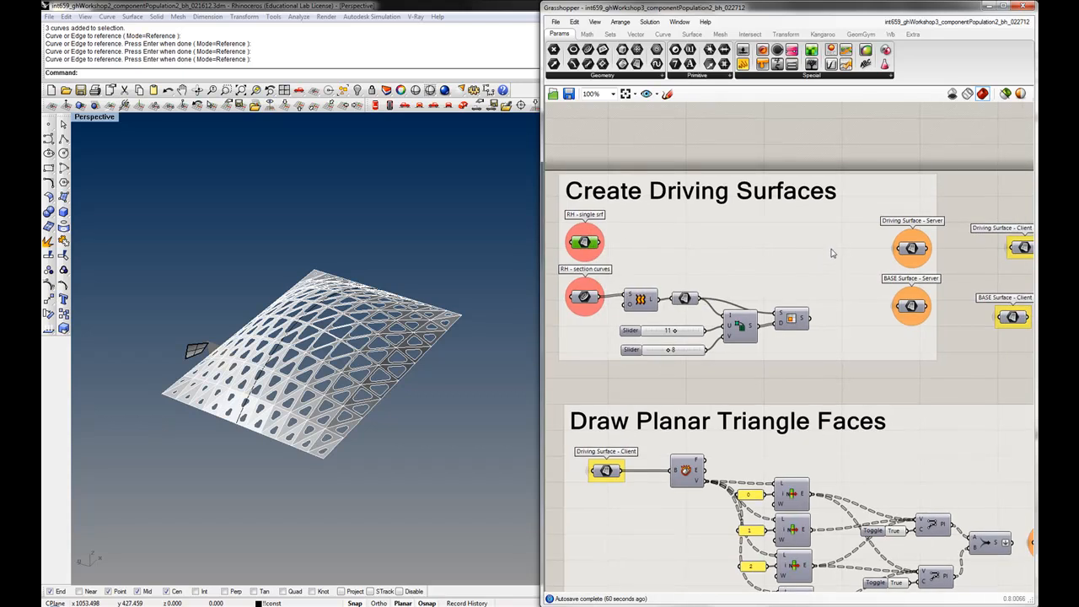
scroll(908, 244, down, 1)
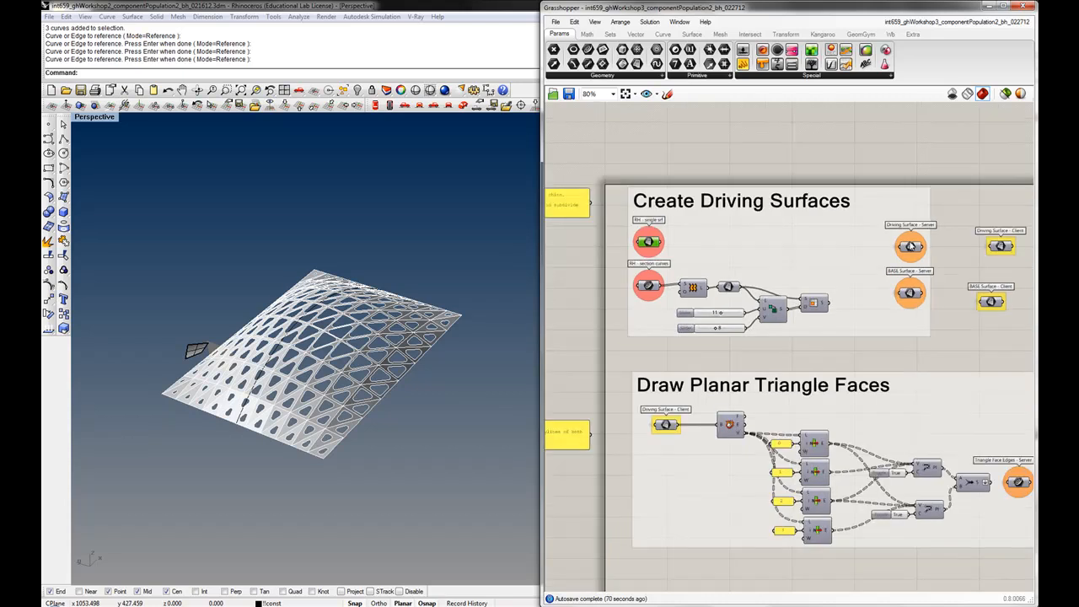
right_drag(912, 243, 882, 244)
drag(940, 210, 974, 248)
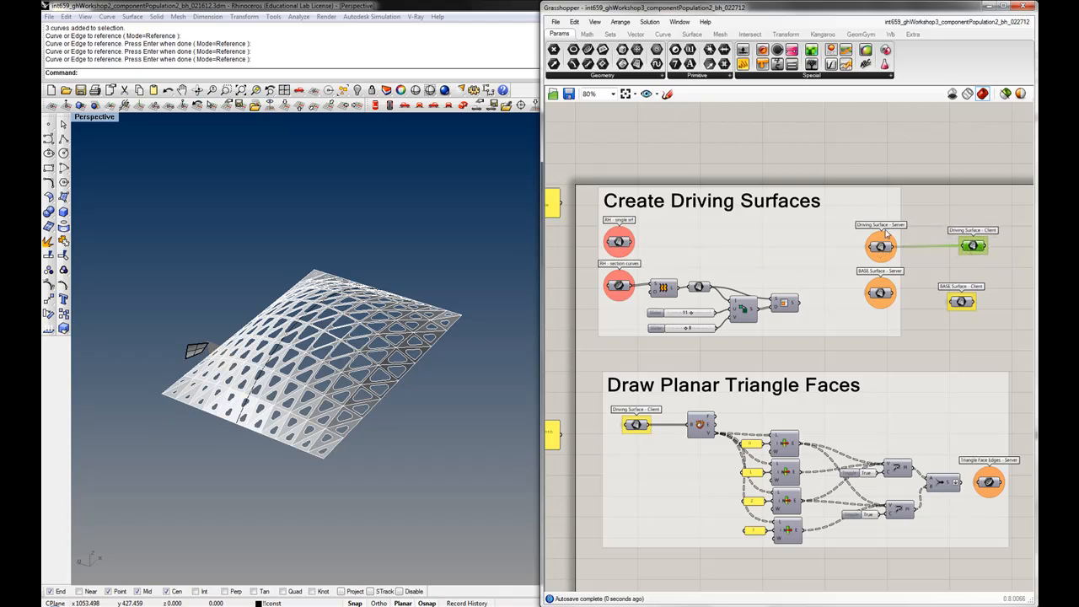
click(932, 242)
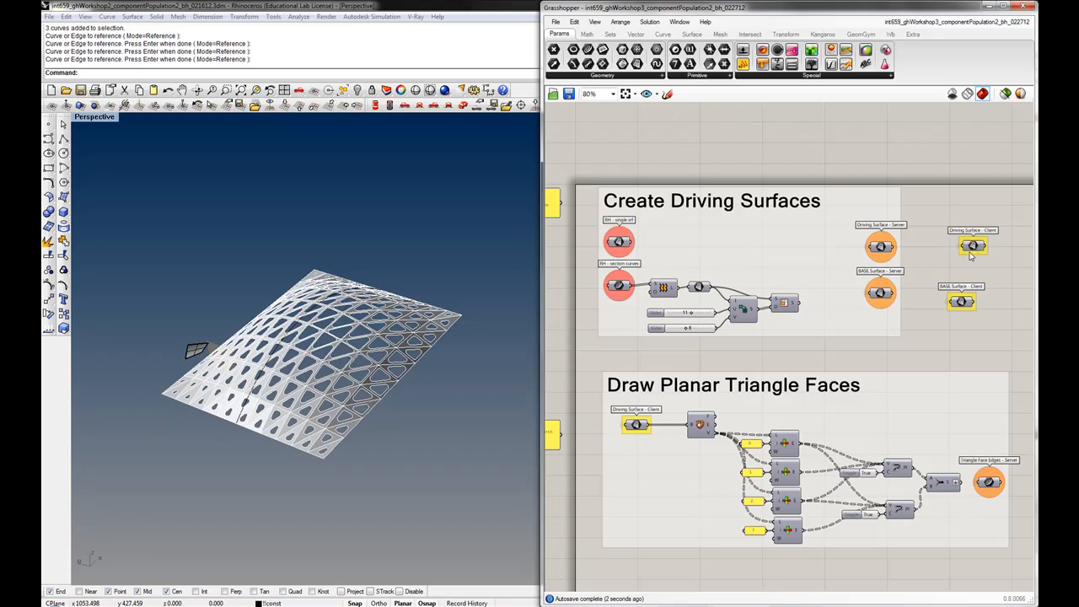
right_drag(766, 346, 770, 287)
scroll(768, 288, down, 1)
right_drag(734, 381, 731, 258)
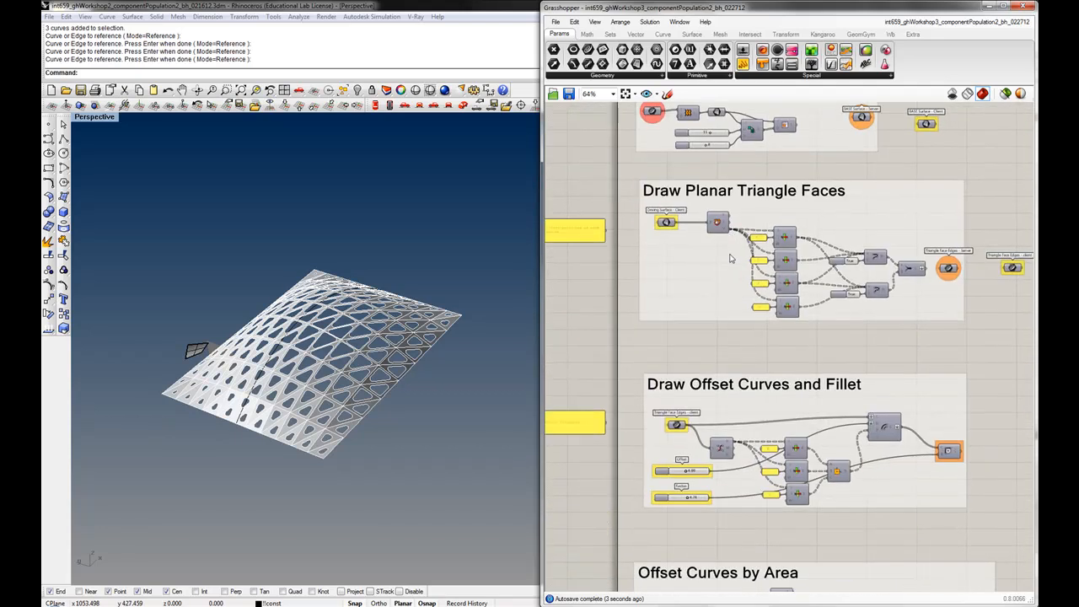
scroll(731, 258, down, 3)
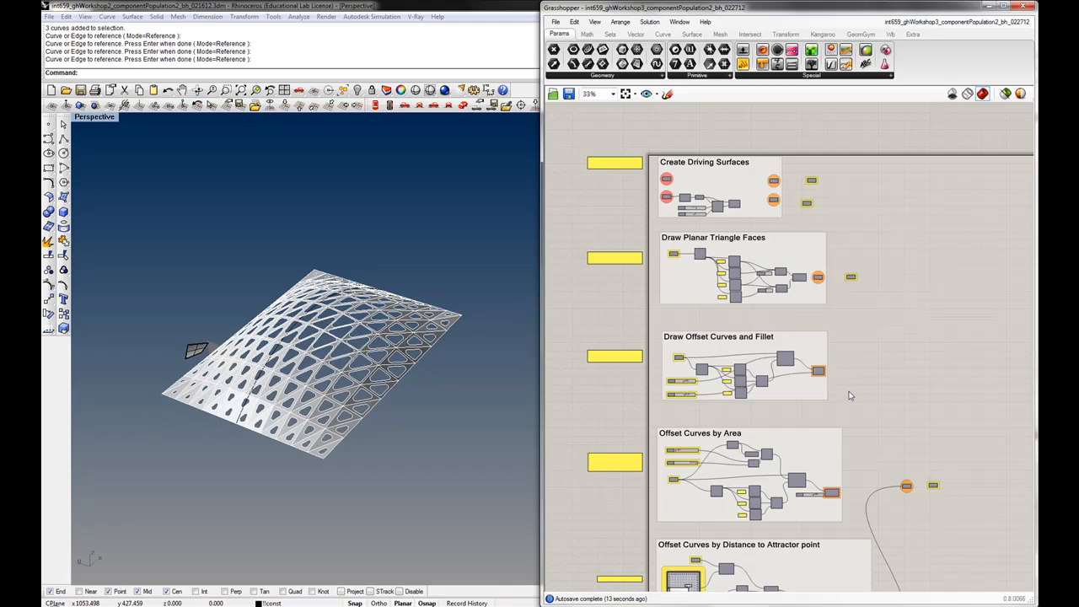
Survey the layout of all the labelled groups in the reference definition, down to the planar surface render group
scroll(850, 388, down, 1)
scroll(811, 384, down, 1)
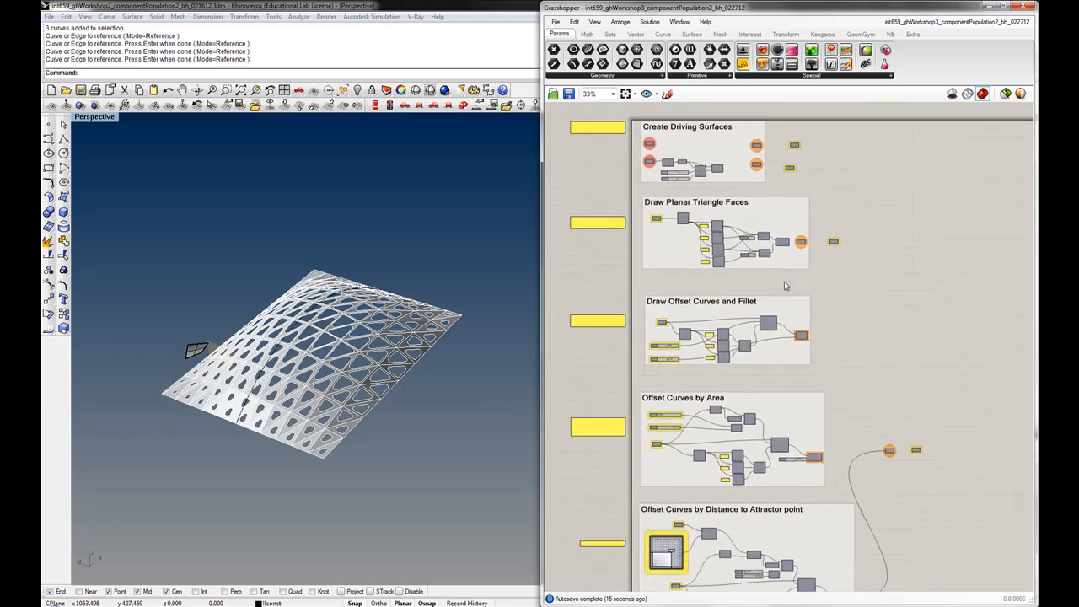
right_drag(811, 381, 805, 320)
right_drag(818, 476, 806, 372)
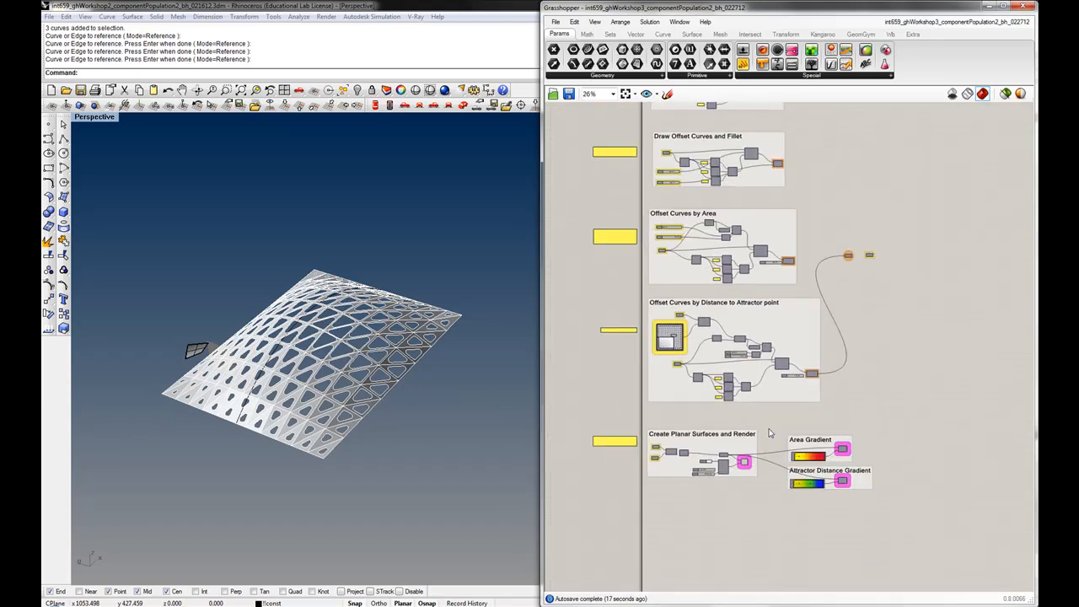
right_drag(710, 310, 727, 367)
right_drag(755, 304, 753, 399)
right_drag(771, 339, 789, 415)
scroll(707, 364, up, 2)
scroll(706, 364, up, 1)
right_drag(707, 364, 715, 463)
scroll(739, 248, up, 2)
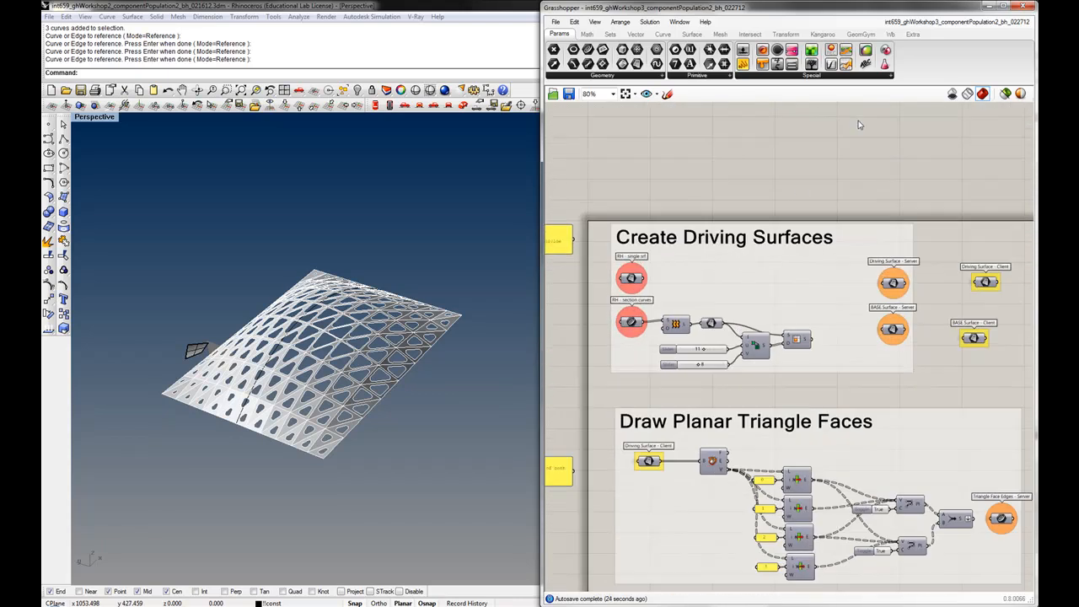
Return to the new unnamed document, group the referenced Curve parameter and name the group RH_sectionCurves
click(981, 20)
click(955, 110)
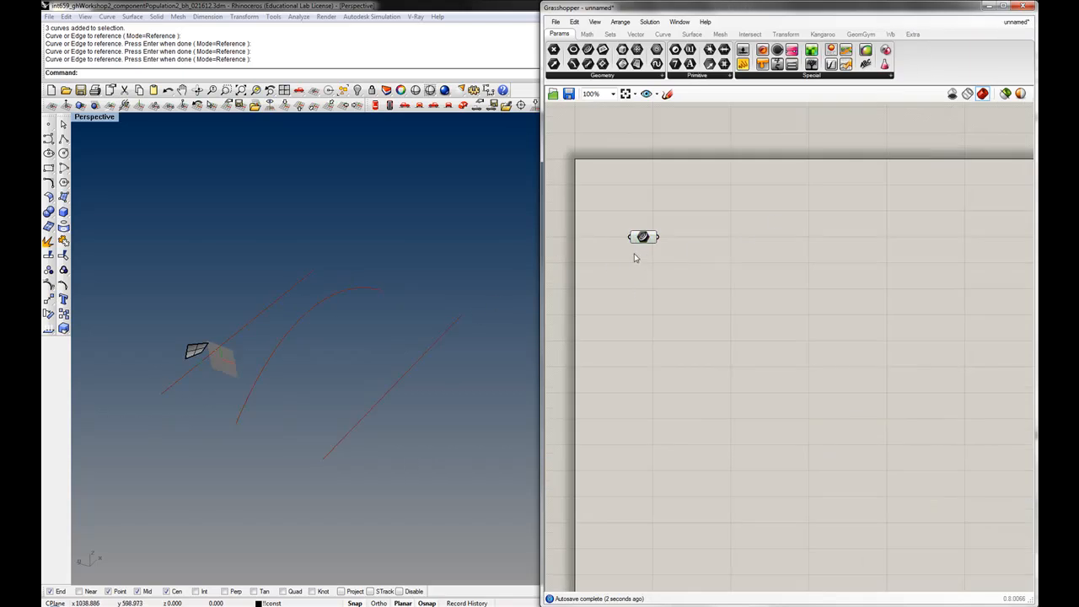
mouse_move(646, 240)
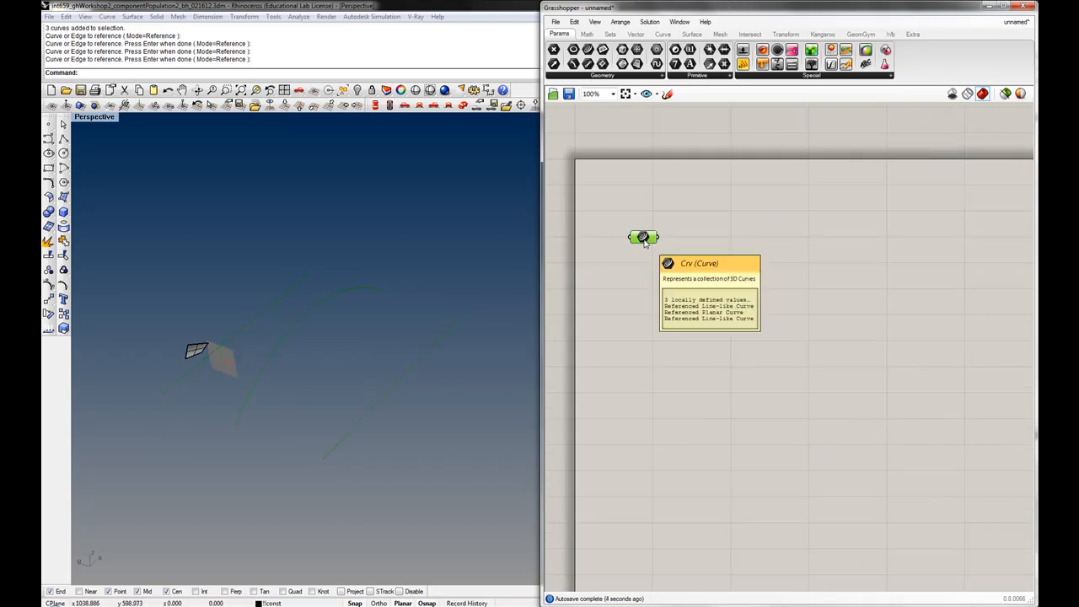
key(ctrl+g)
click(639, 265)
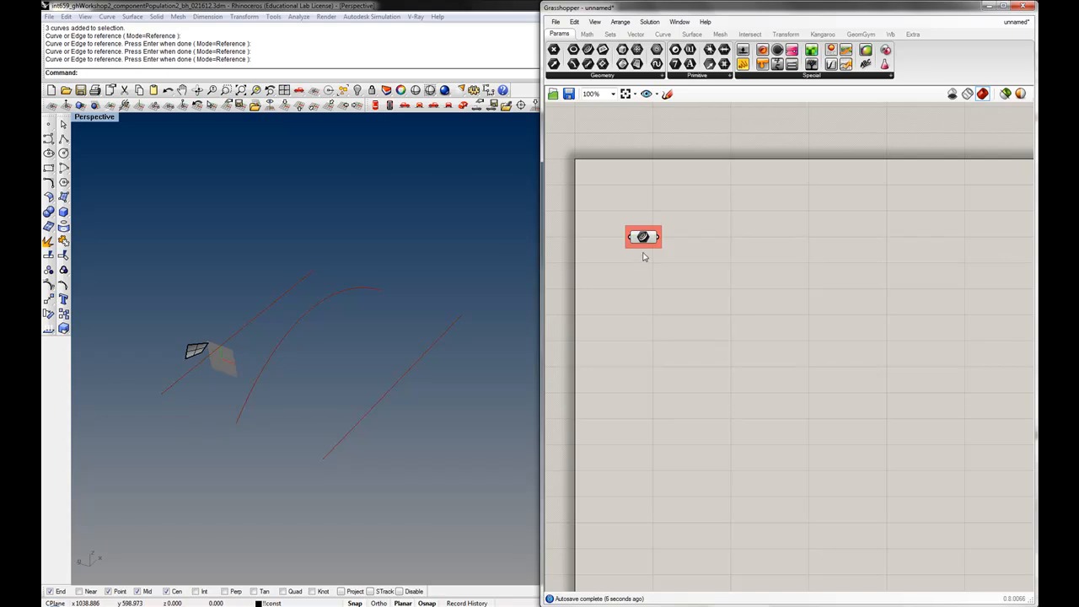
click(648, 248)
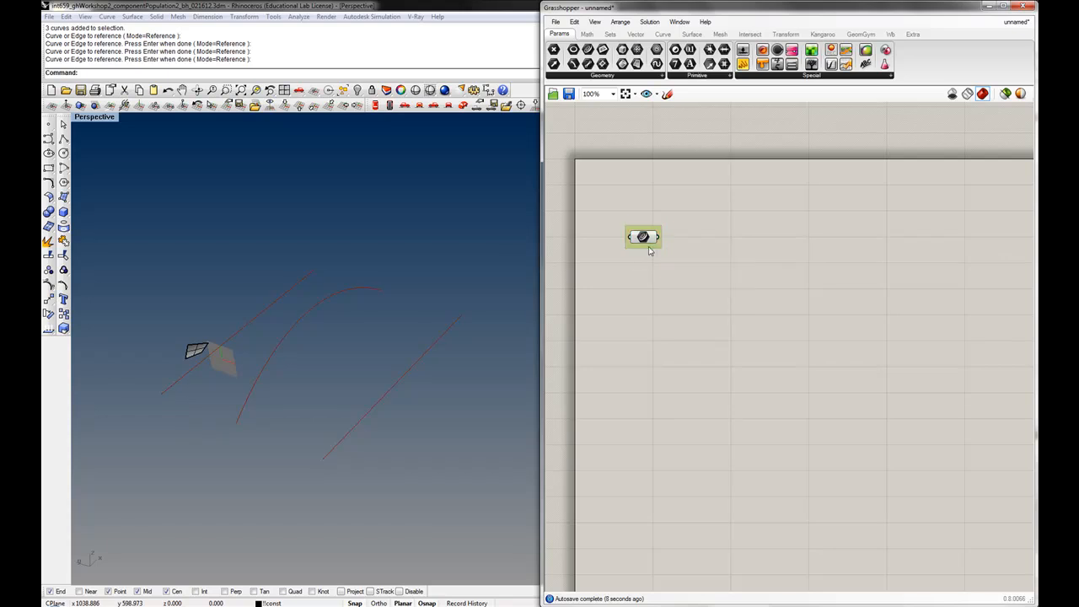
drag(648, 237, 643, 226)
click(632, 272)
right_click(639, 241)
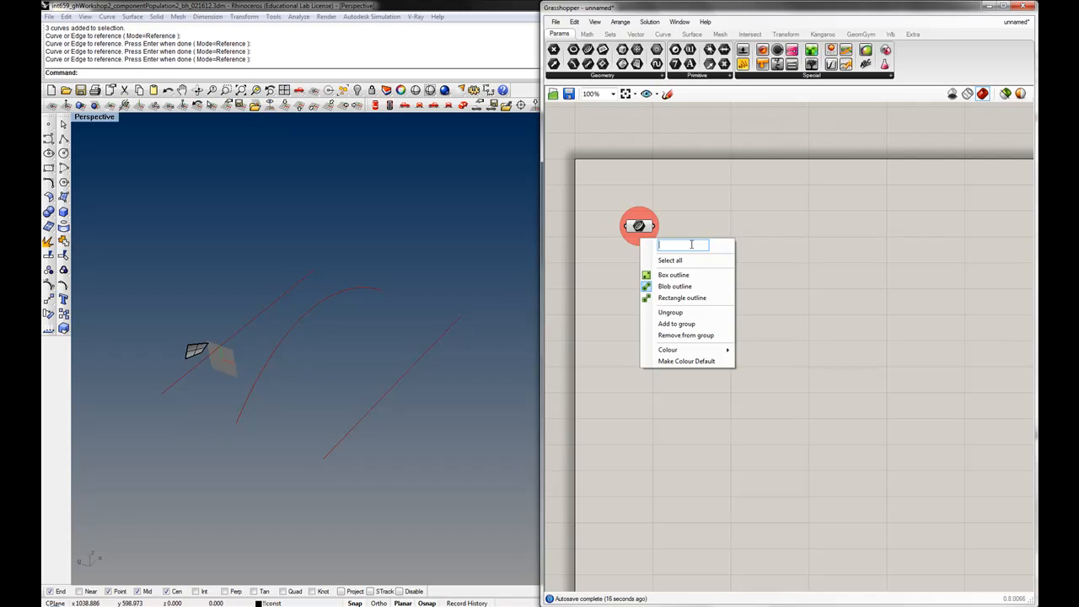
text(RH_sectionCurves)
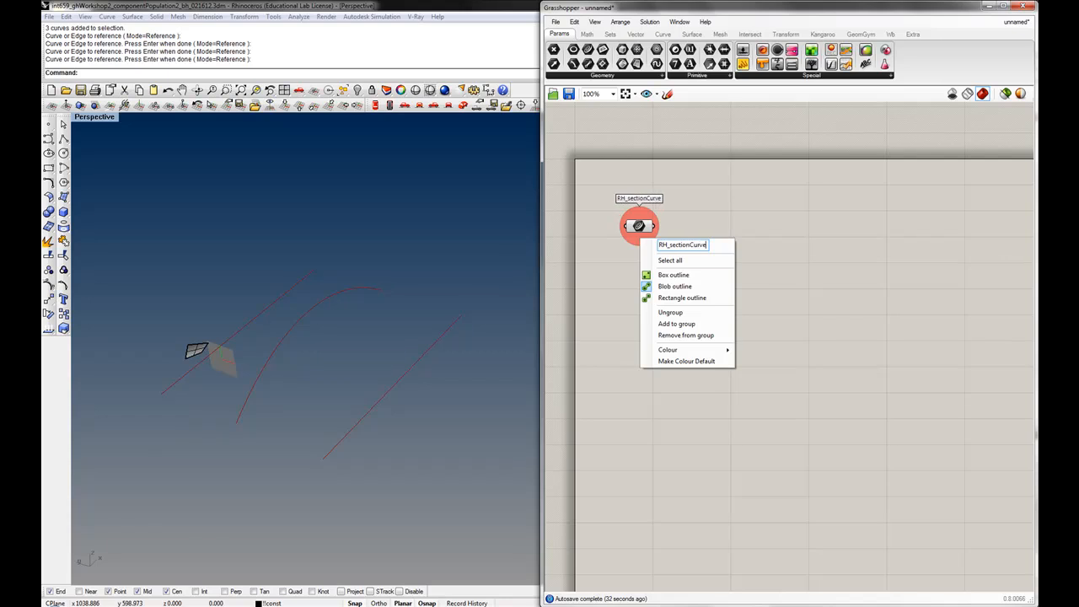
key(Return)
Place a Surface parameter above the curve group and set it to reference the single Rhino surface
drag(647, 227, 648, 311)
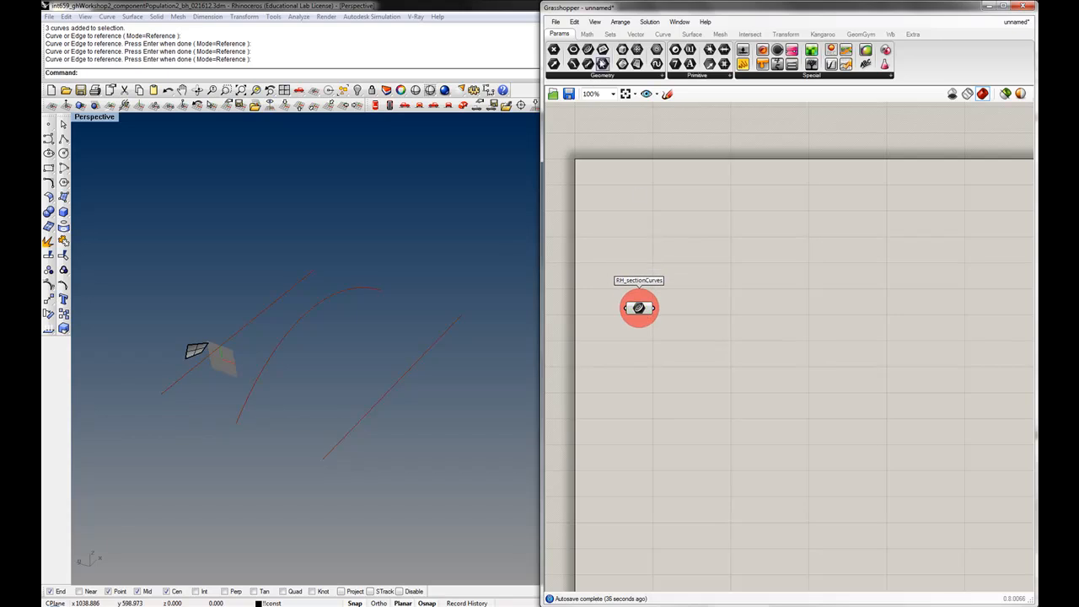
drag(635, 64, 634, 219)
right_click(630, 217)
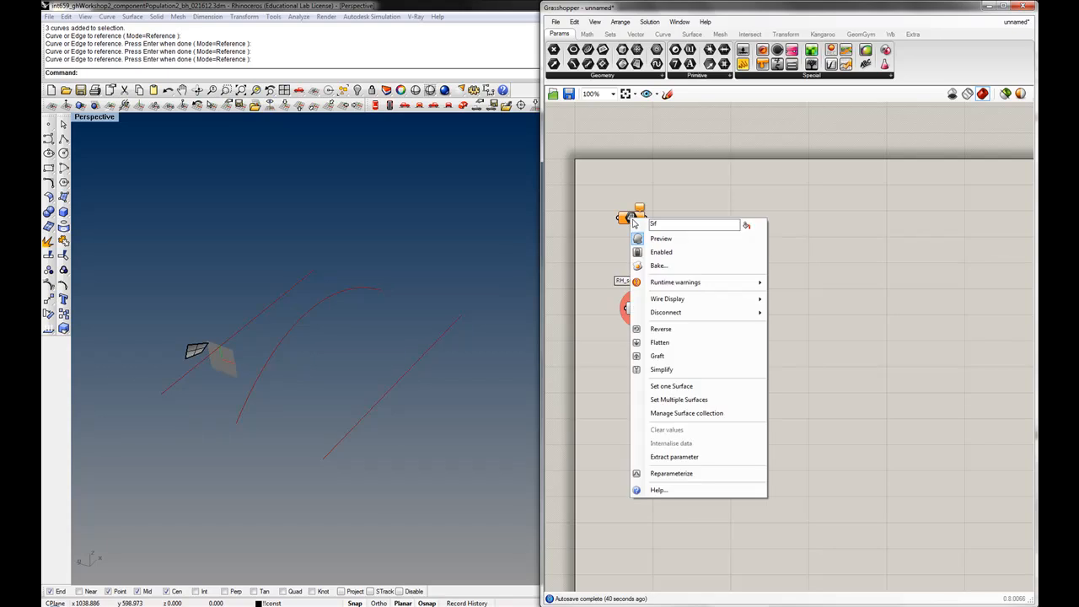
click(679, 385)
click(196, 350)
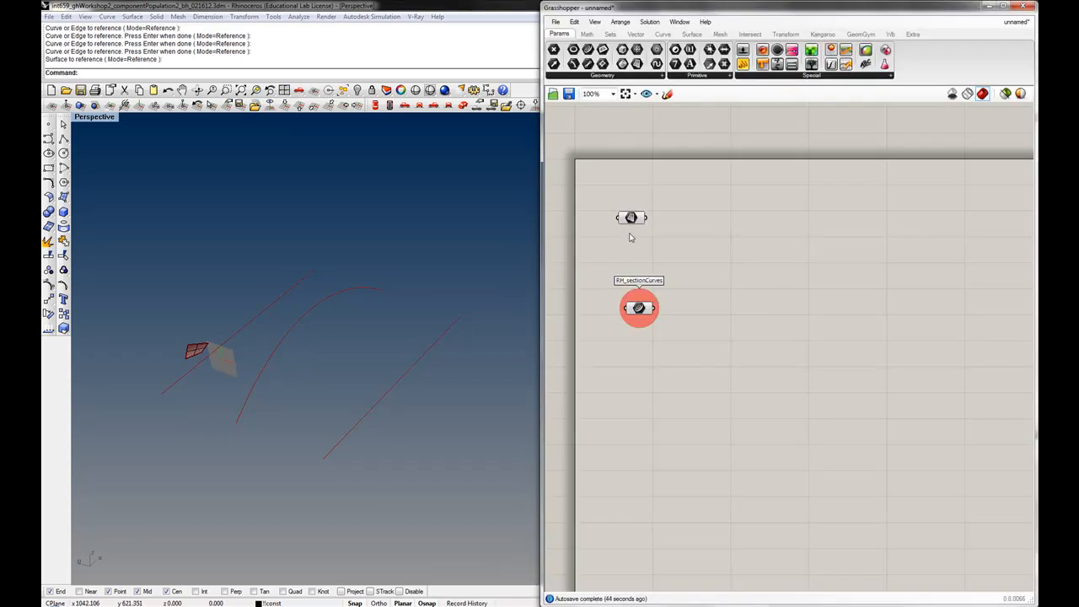
Adjust the RH_sectionCurves group colour and make that colour the default for groups
right_click(639, 301)
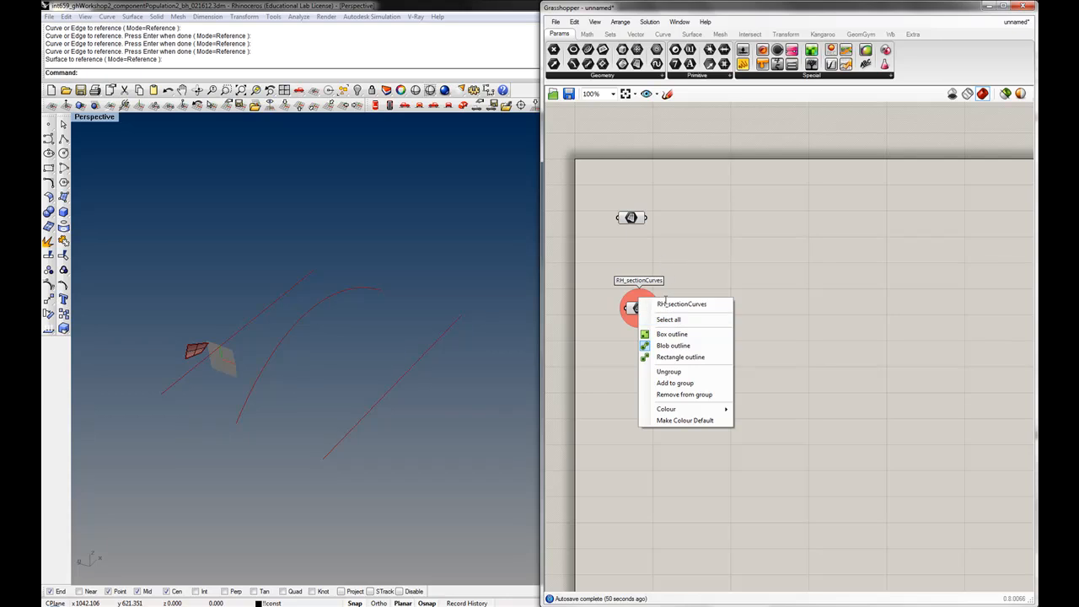
mouse_move(673, 417)
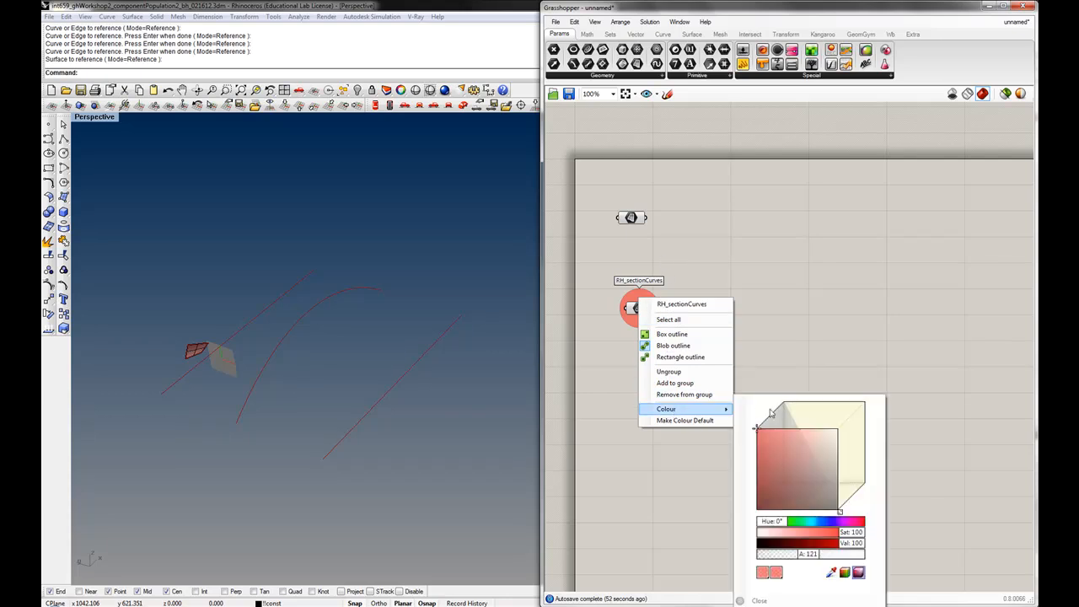
mouse_move(840, 511)
mouse_down()
mouse_move(849, 505)
mouse_move(839, 515)
mouse_up()
click(686, 439)
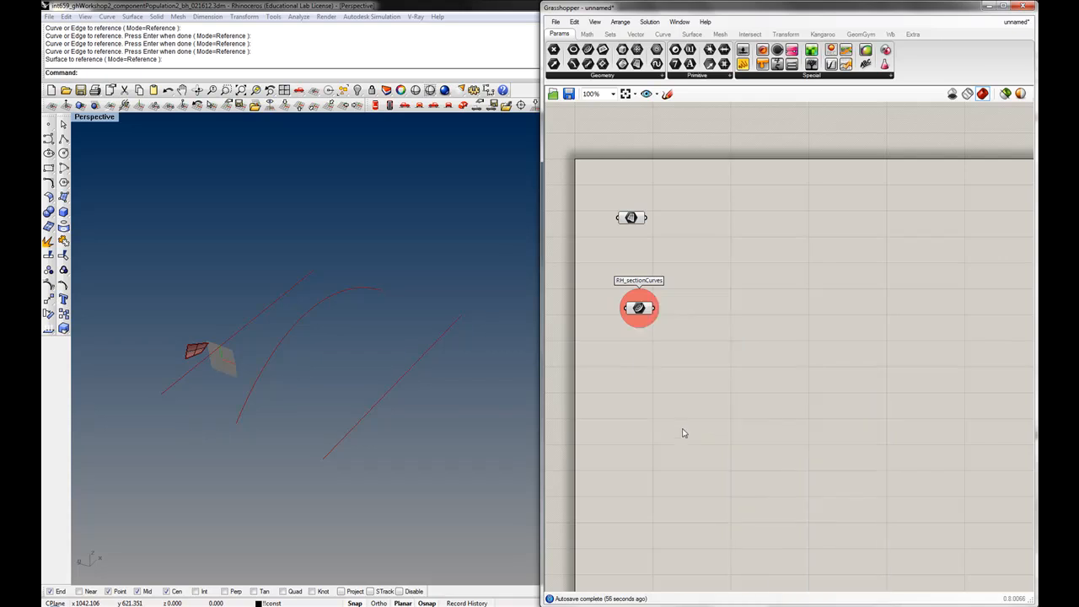
right_click(643, 325)
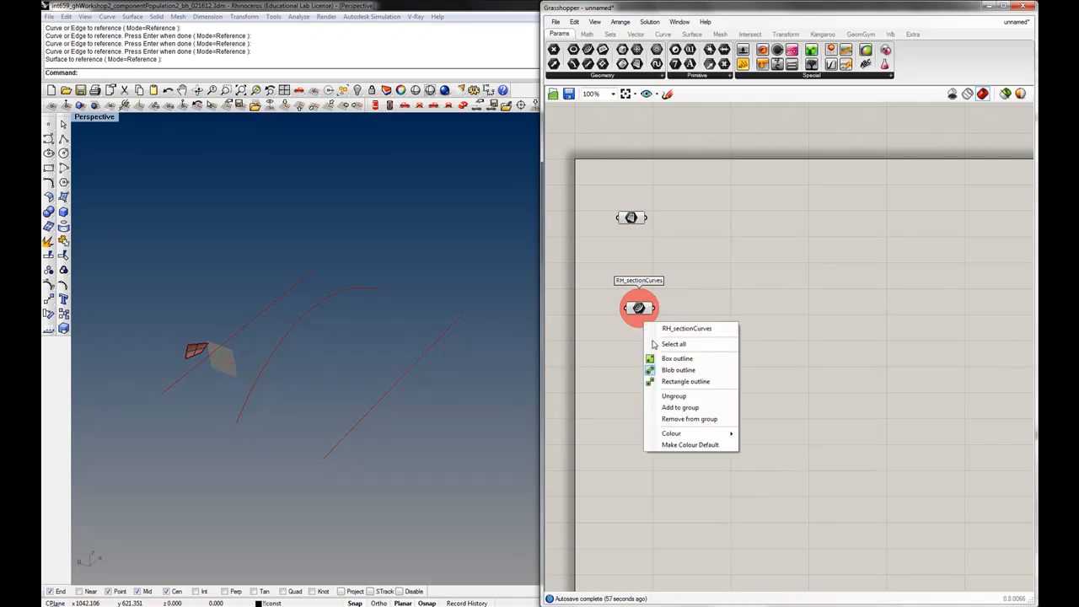
click(683, 445)
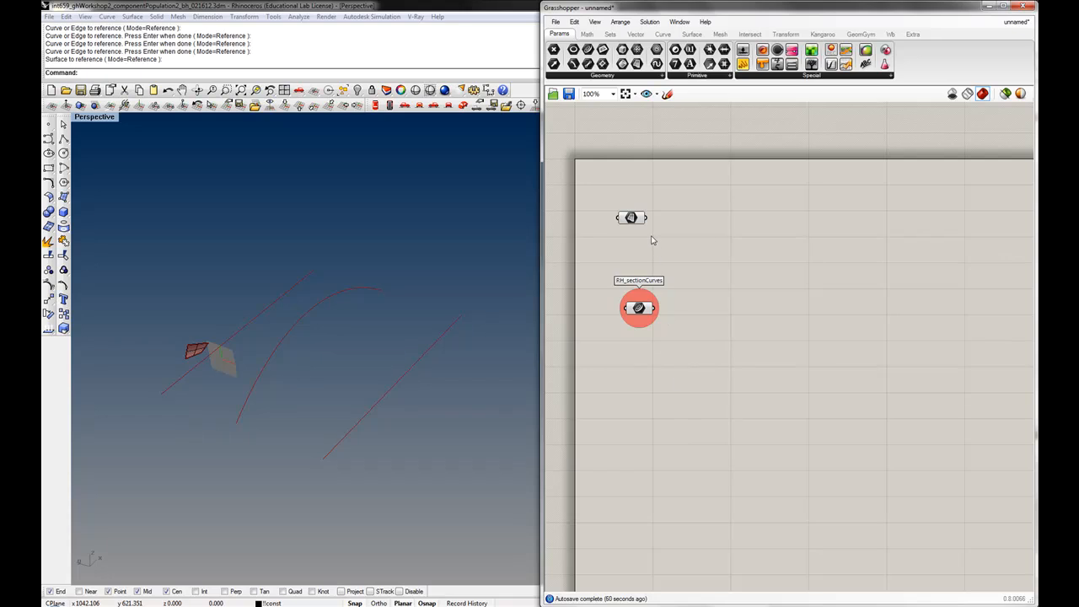
Group the Surface parameter and name the group RH_singleSurface
drag(667, 189, 601, 251)
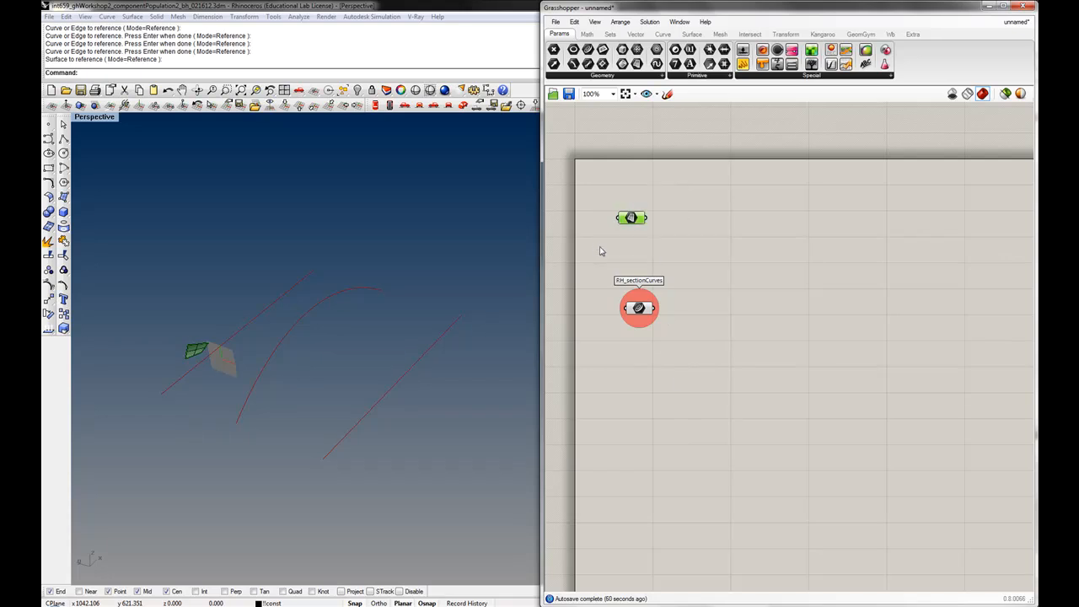
key(ctrl+g)
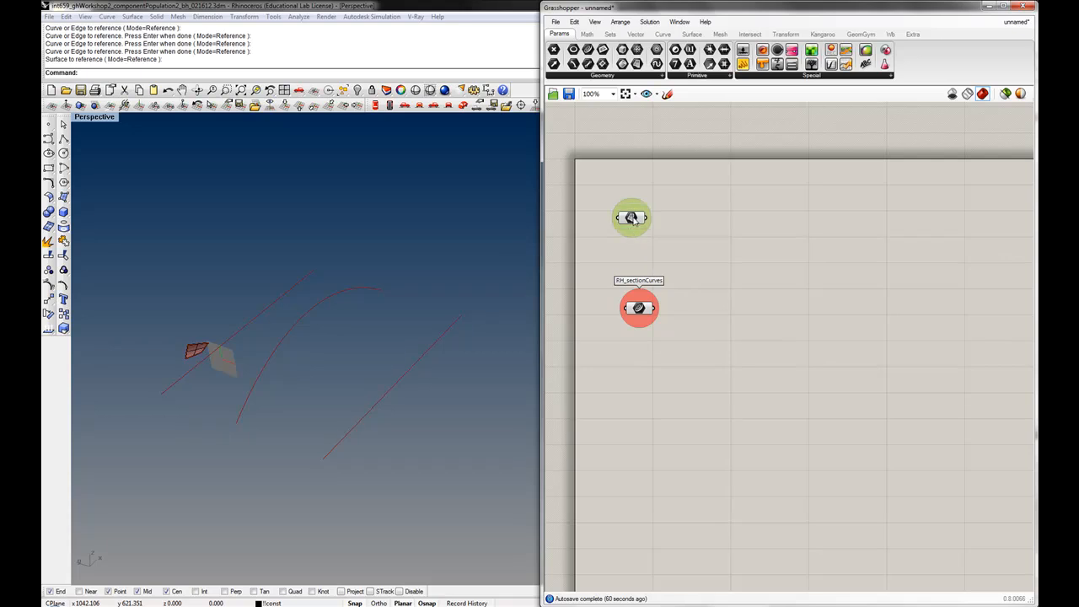
drag(636, 214, 640, 234)
right_click(639, 235)
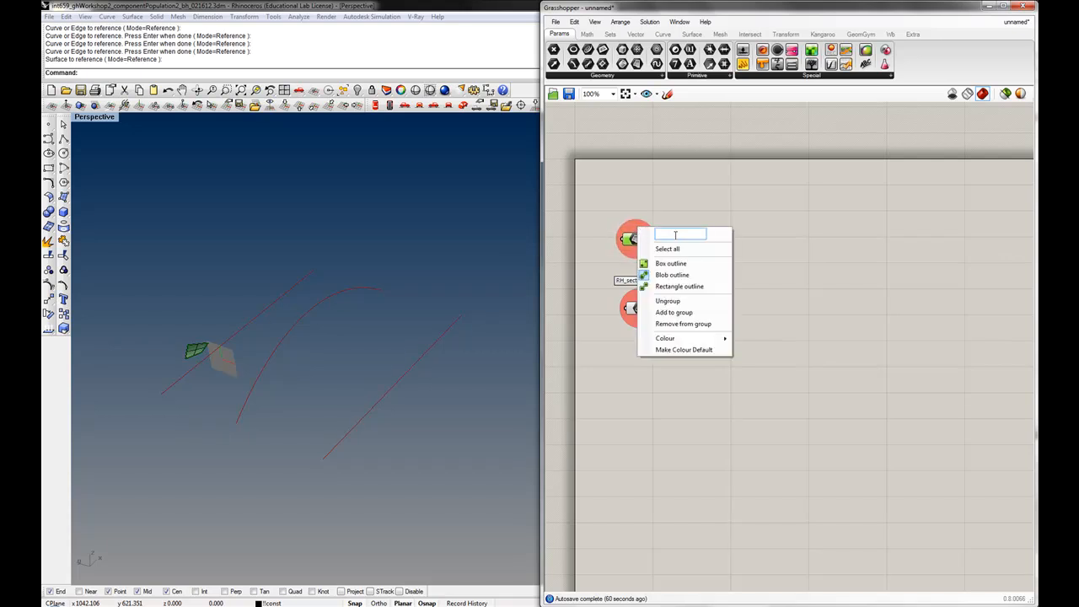
text(RH_singleSurface)
key(Return)
click(719, 227)
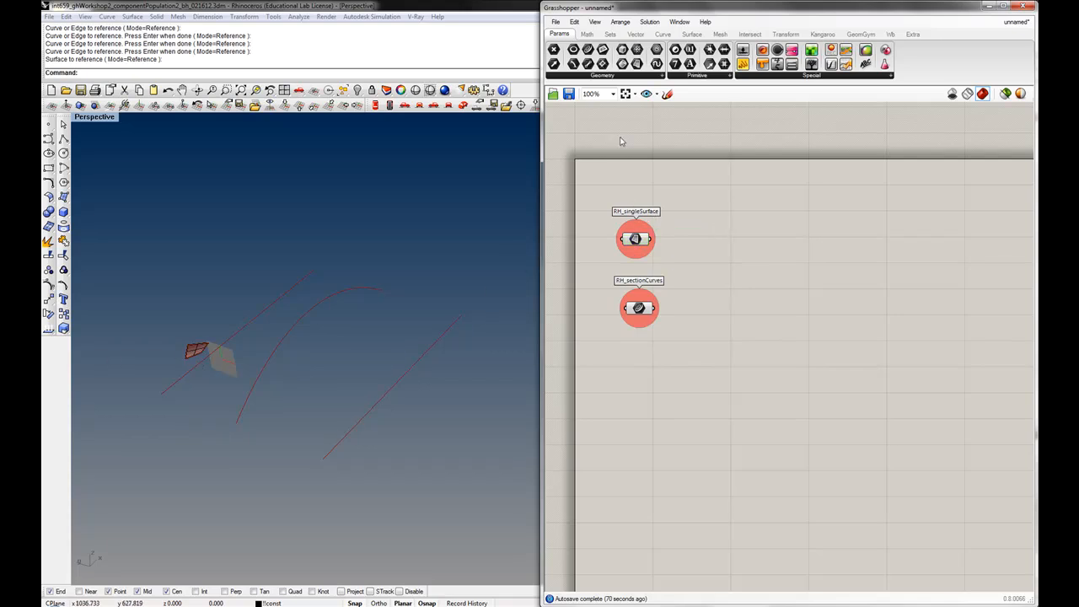
Add a Loft component and connect the section curves parameter to its curve input
drag(645, 316, 643, 321)
click(697, 285)
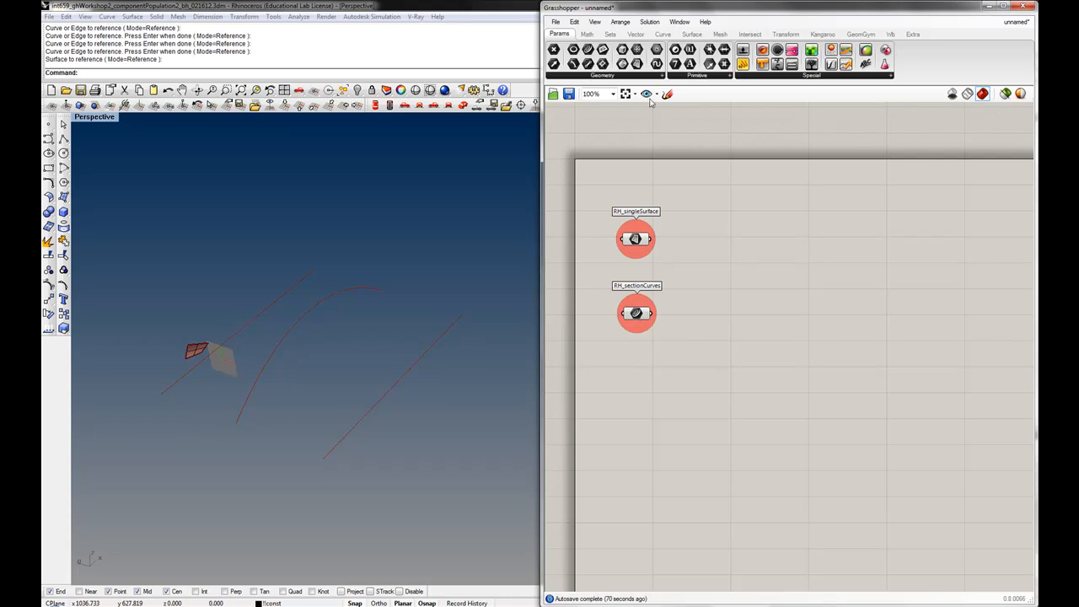
click(692, 35)
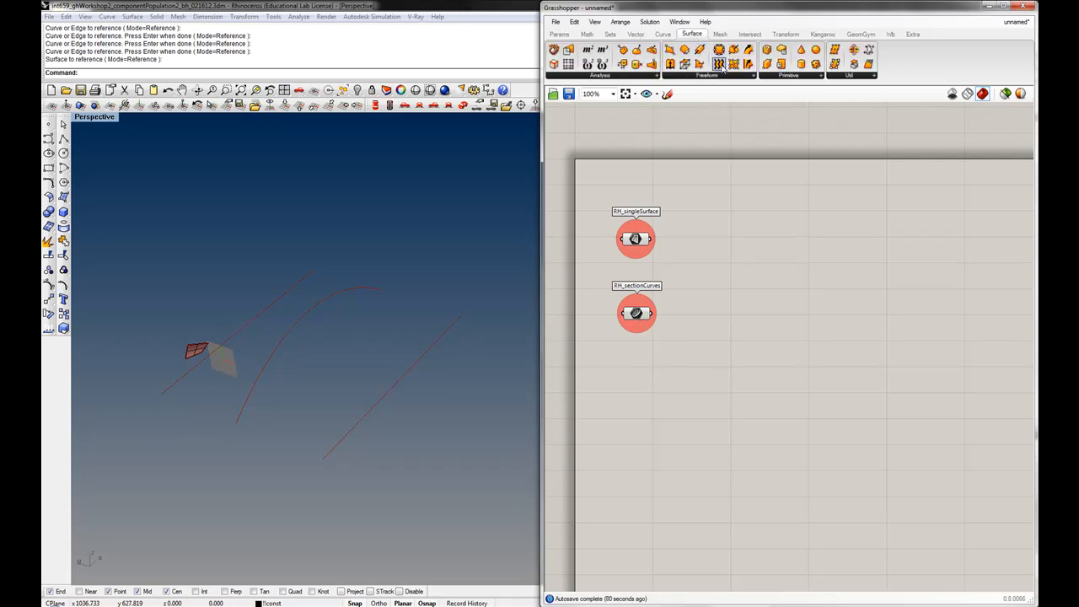
drag(719, 65, 747, 310)
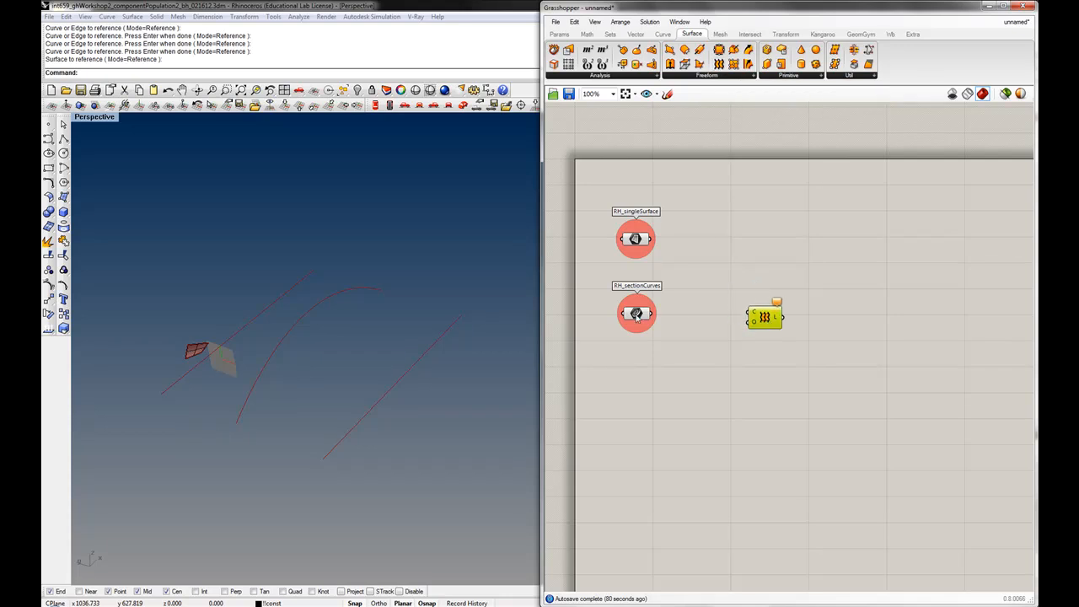
drag(655, 316, 718, 322)
click(738, 351)
click(752, 321)
right_drag(747, 320, 706, 315)
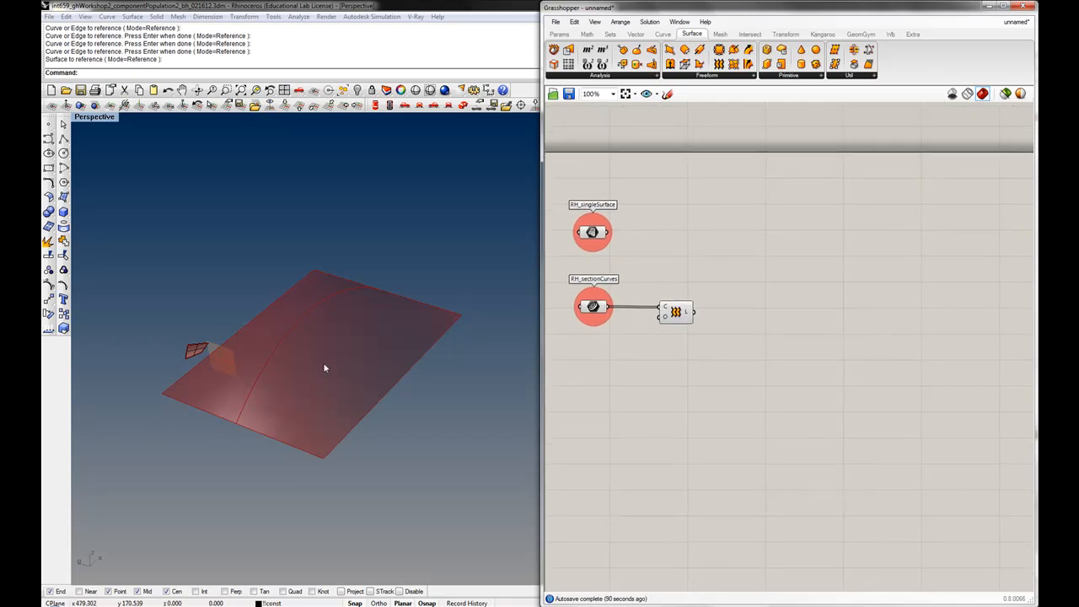
right_drag(288, 442, 325, 456)
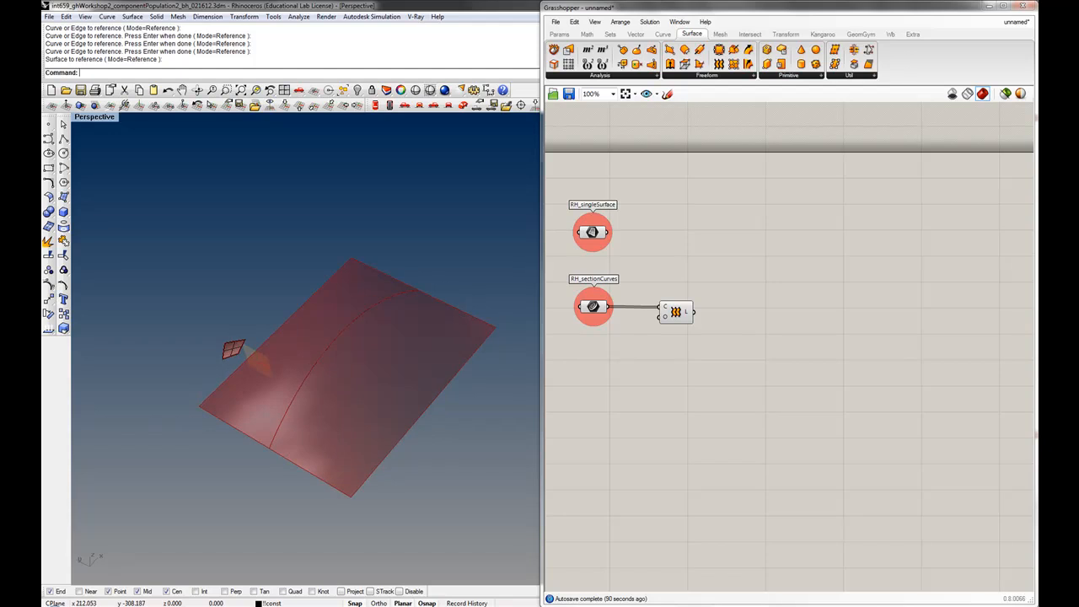
scroll(325, 457, up, 2)
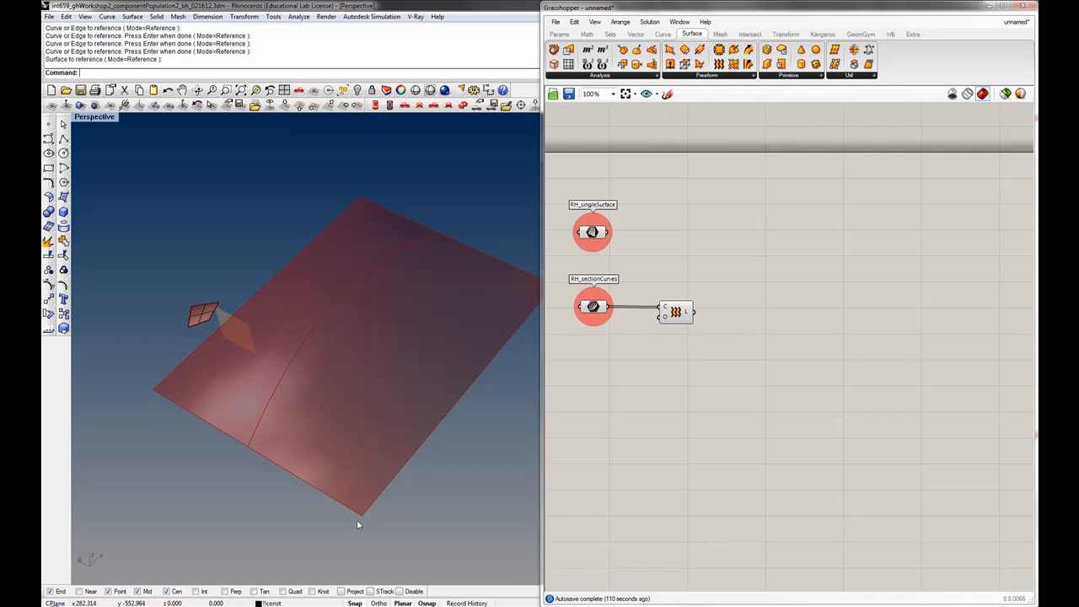
mouse_move(596, 236)
click(622, 222)
scroll(626, 222, down, 2)
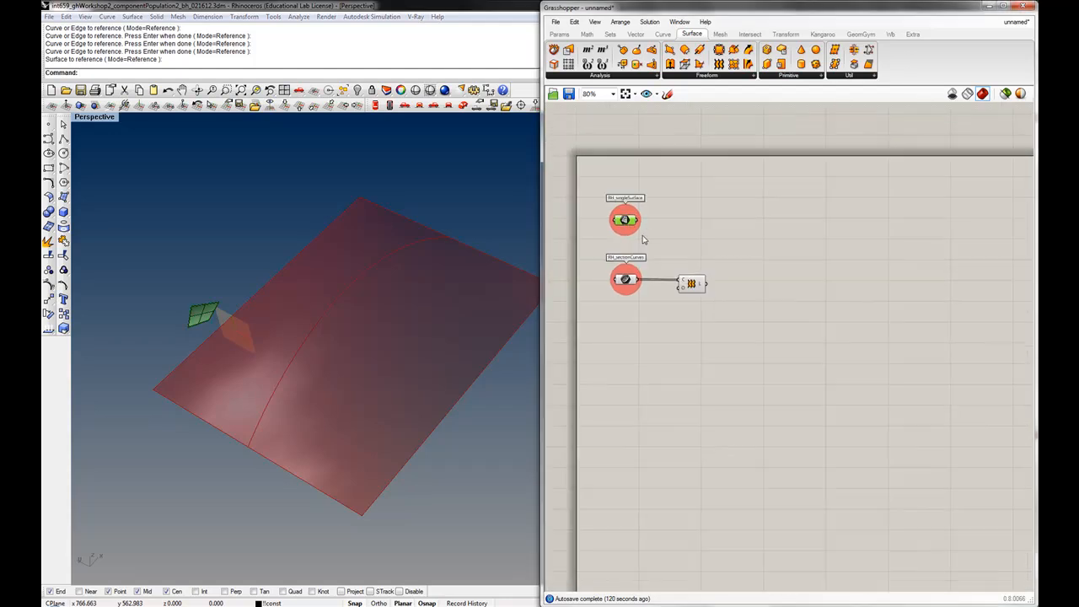
Add a Divide Domain² component and connect the Loft surface output to its domain input
right_drag(776, 284, 756, 287)
click(750, 268)
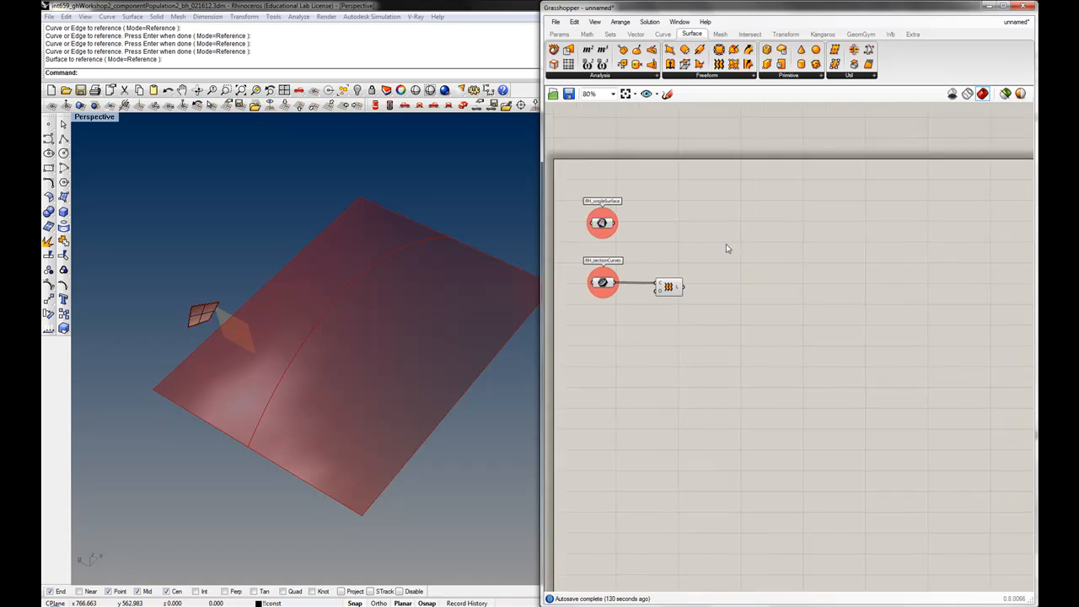
drag(679, 289, 665, 289)
click(611, 34)
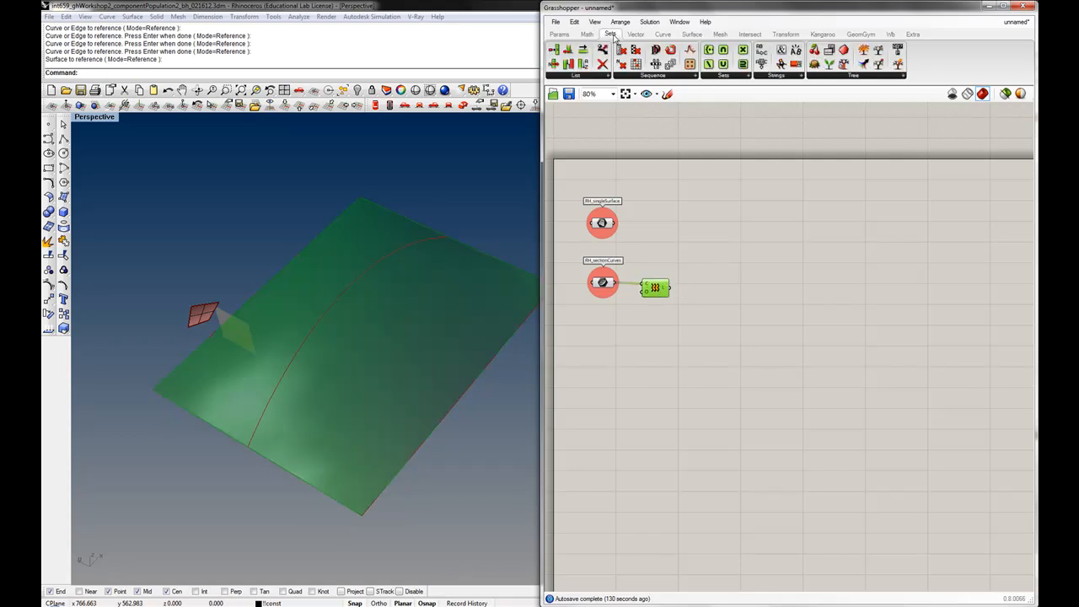
click(586, 35)
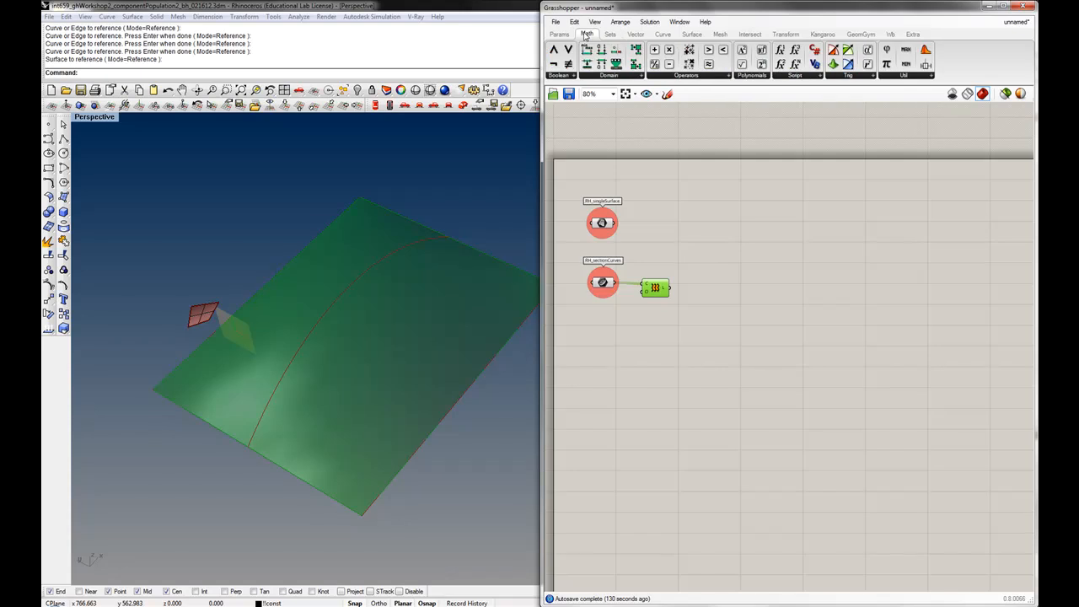
click(619, 78)
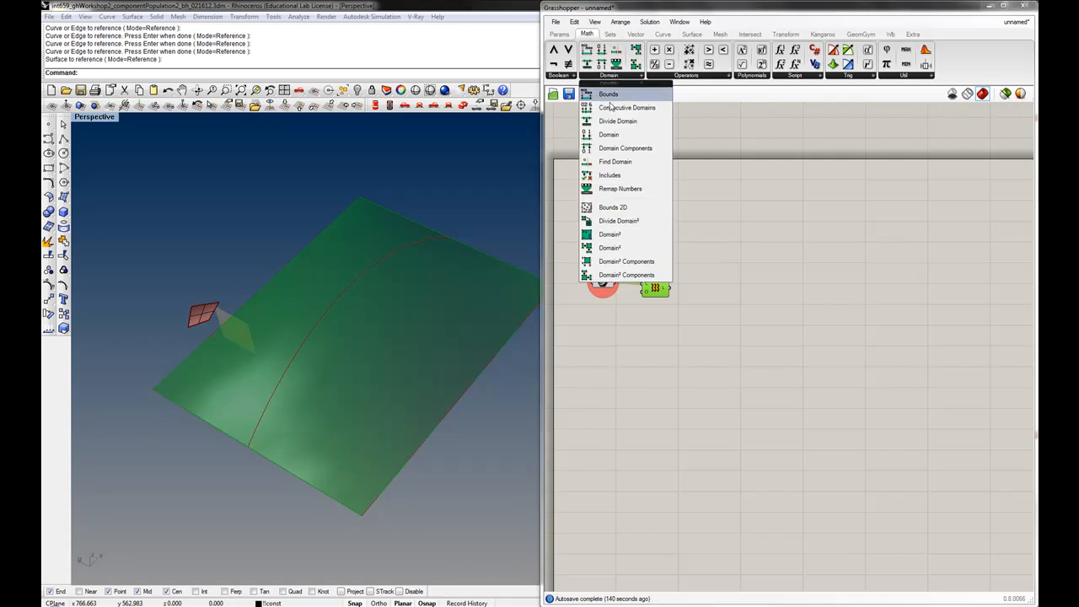
click(612, 221)
click(733, 283)
drag(732, 284, 703, 311)
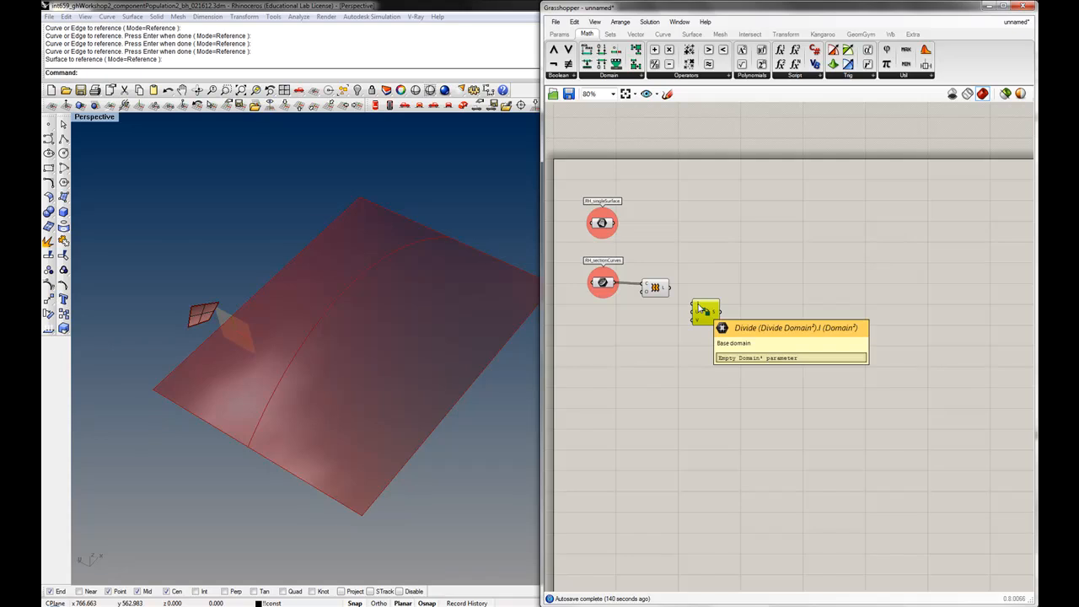
drag(667, 289, 695, 312)
Create a number slider with a value of 10 near the Divide Domain² component
double_click(611, 321)
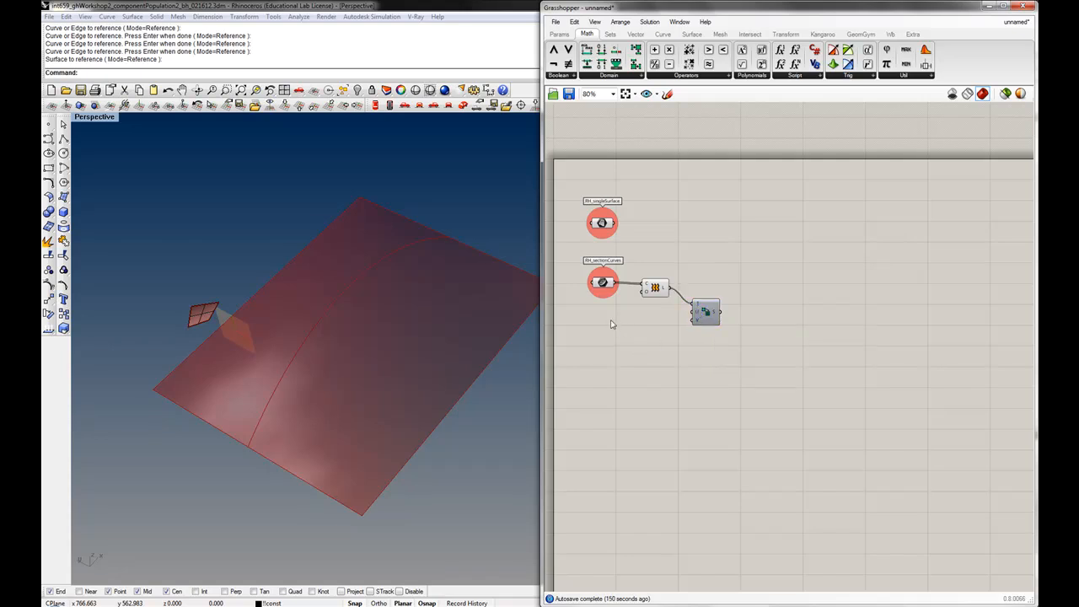
text(slider)
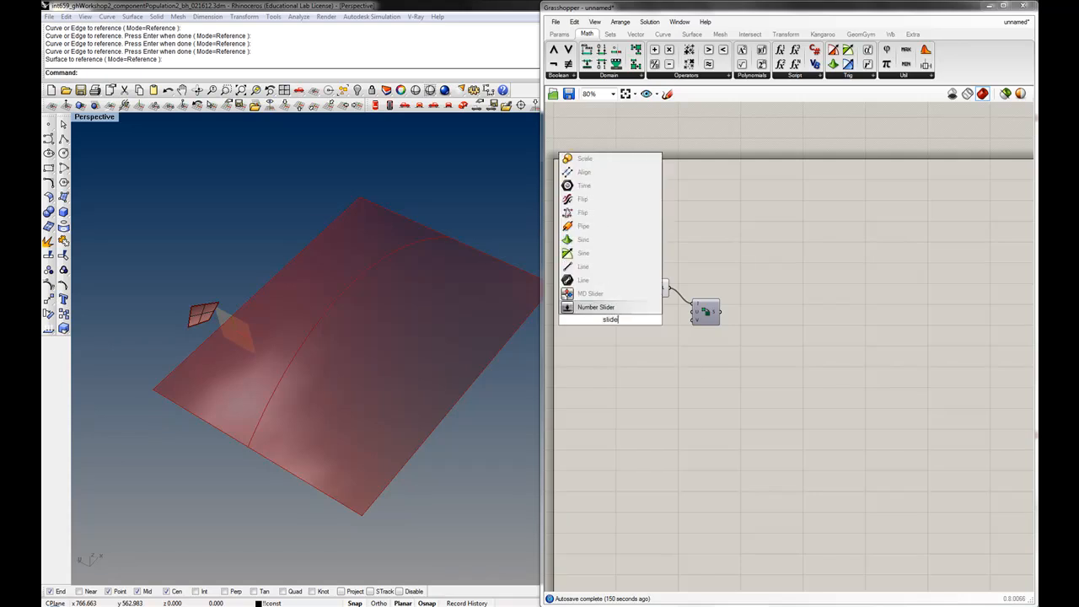
text(=10)
key(Return)
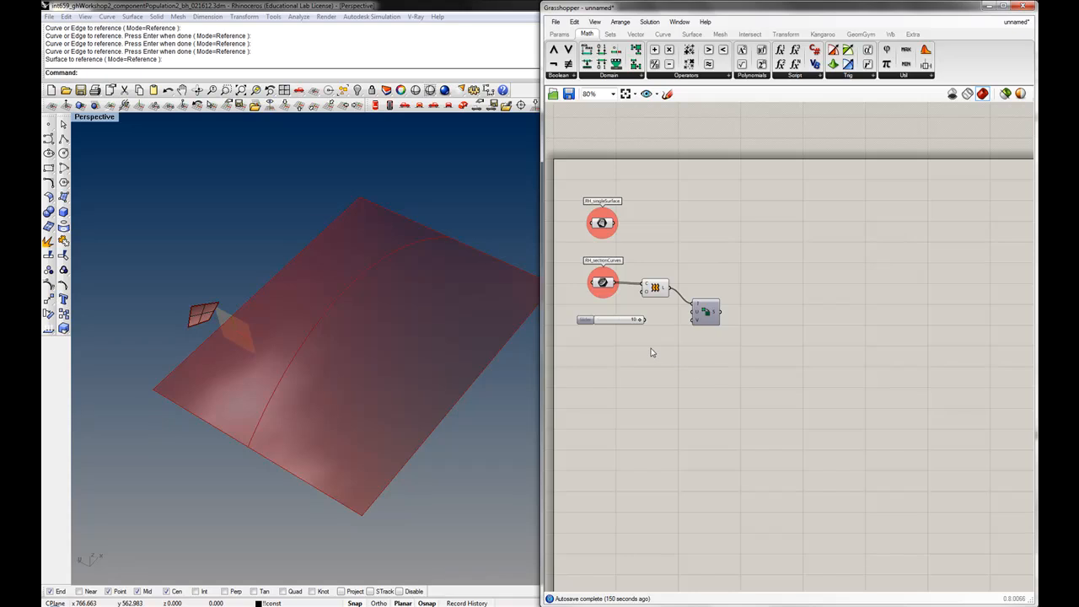
Edit the slider's numeric domain, setting its maximum to 25
right_click(611, 323)
click(643, 388)
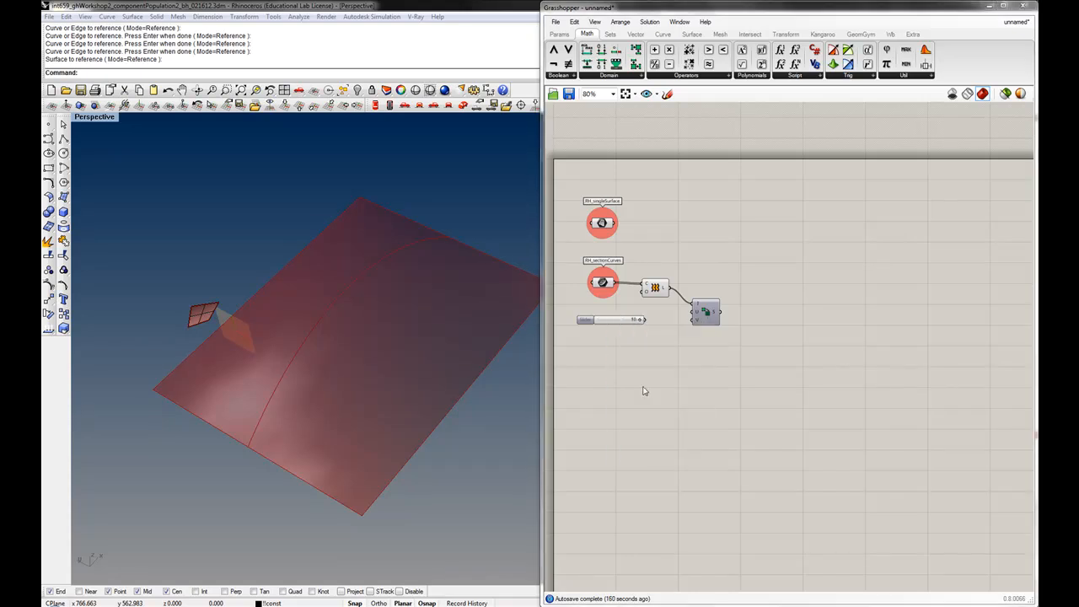
double_click(675, 416)
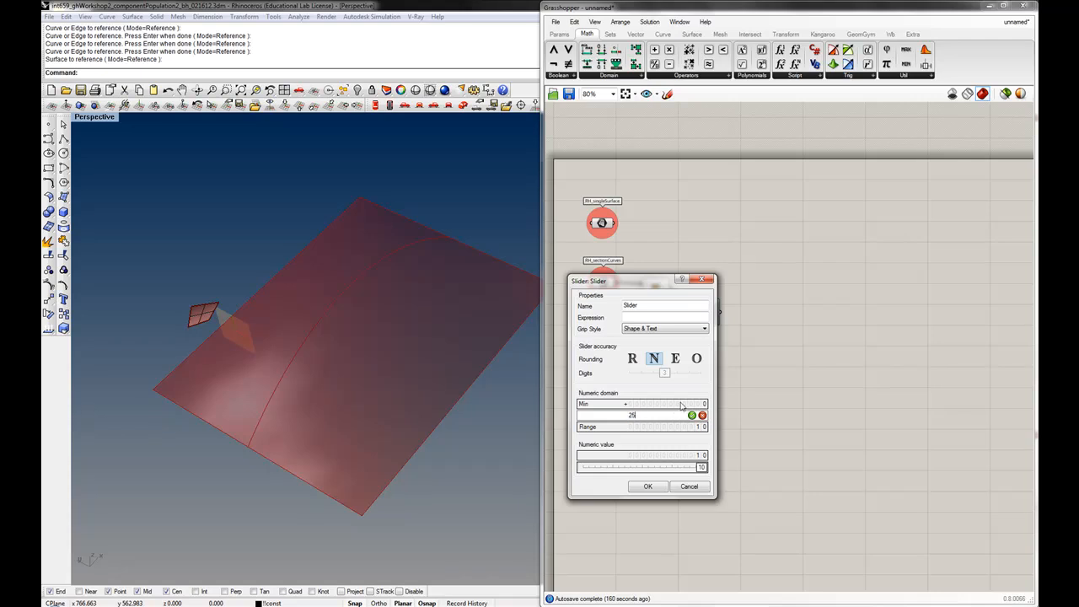
double_click(681, 404)
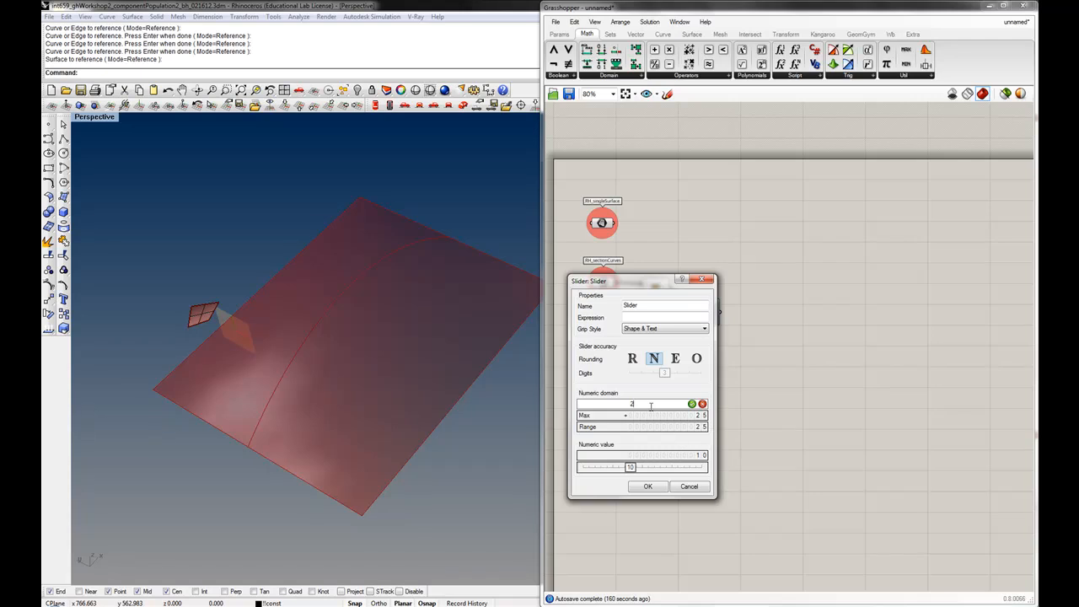
click(647, 486)
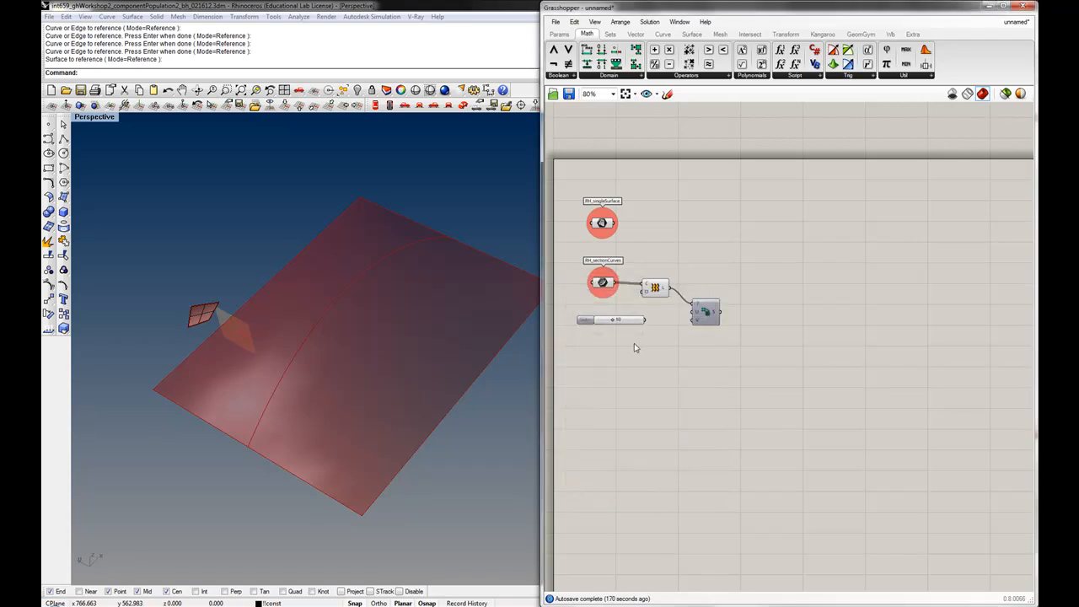
Duplicate the slider and connect the two sliders to the U and V inputs of Divide Domain²
drag(631, 321, 692, 312)
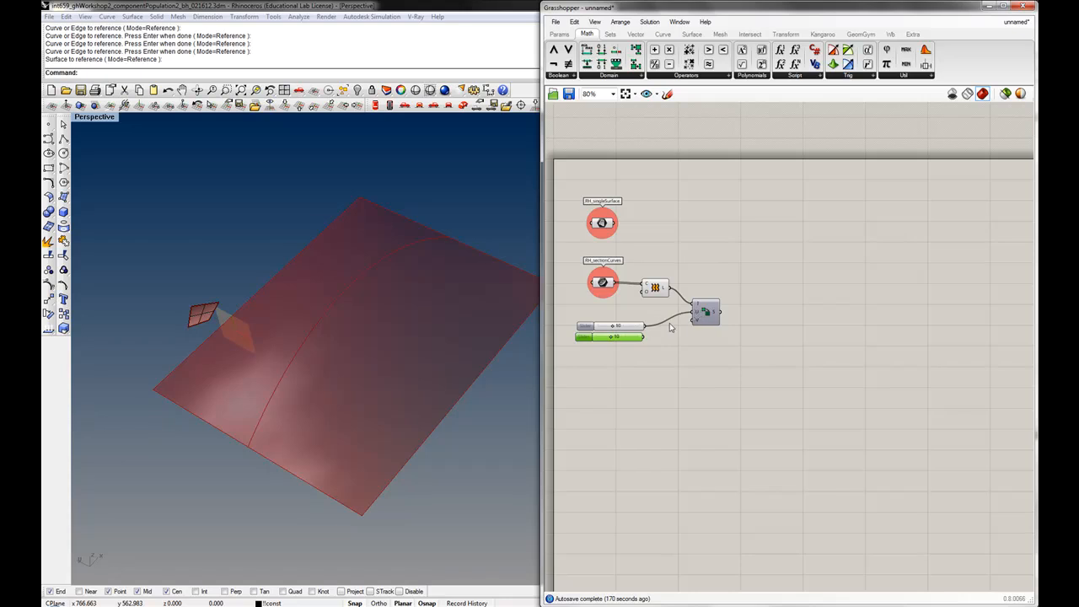
drag(643, 337, 692, 320)
drag(650, 359, 632, 318)
click(649, 381)
drag(705, 320, 700, 321)
click(711, 281)
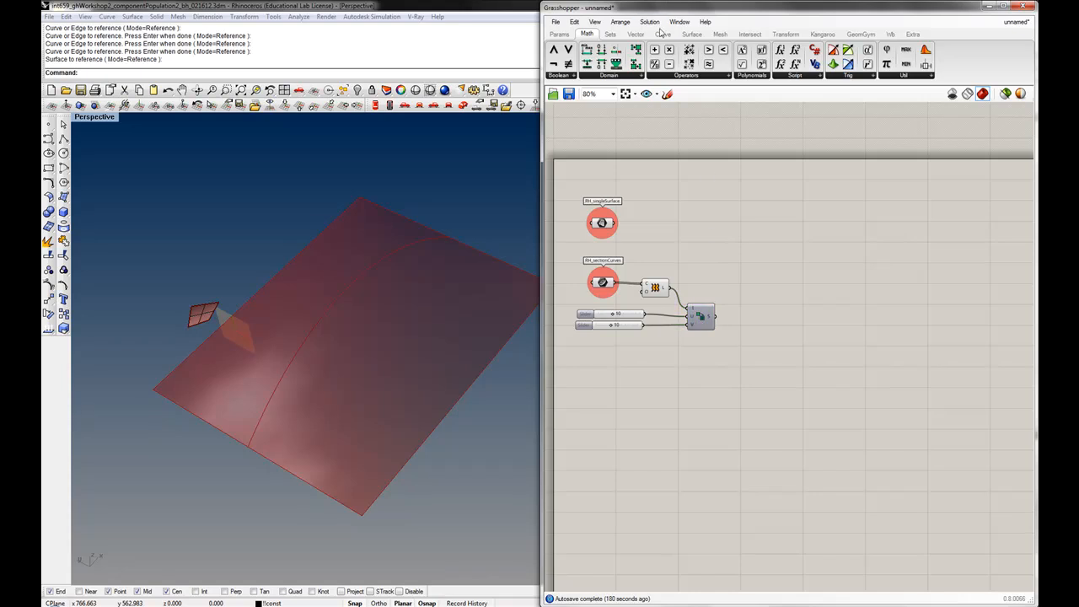
Add an Isotrim component, feeding it the lofted surface and the divided domains
click(696, 38)
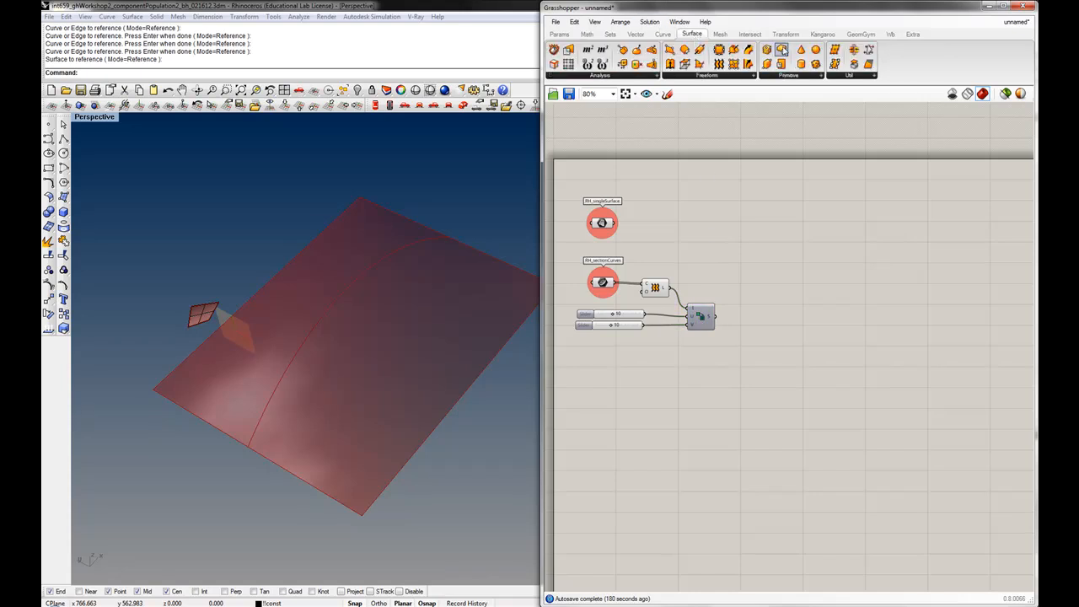
click(853, 78)
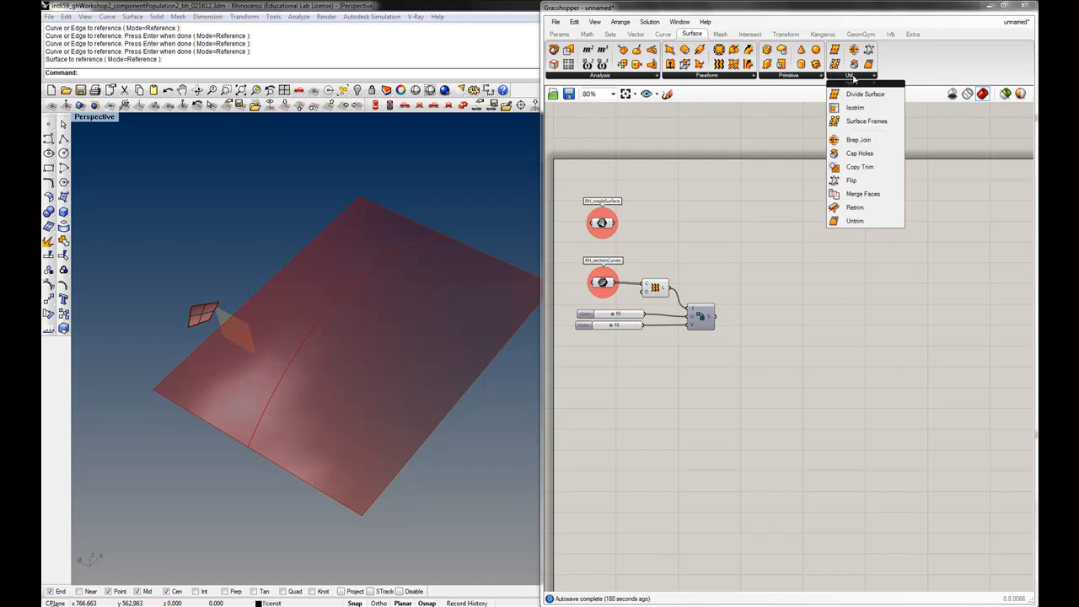
drag(859, 108, 777, 280)
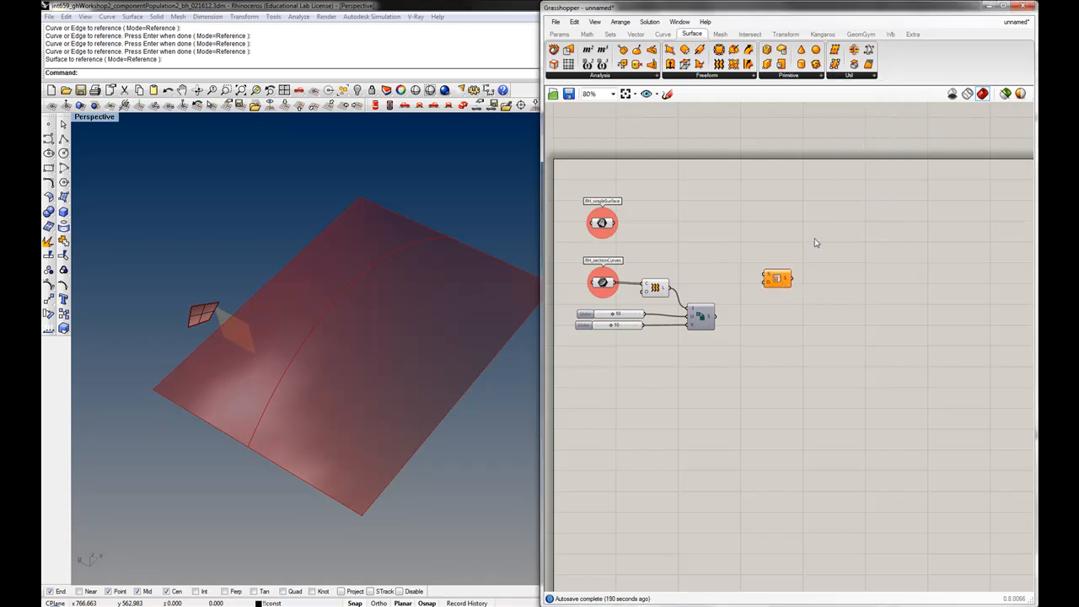
click(854, 77)
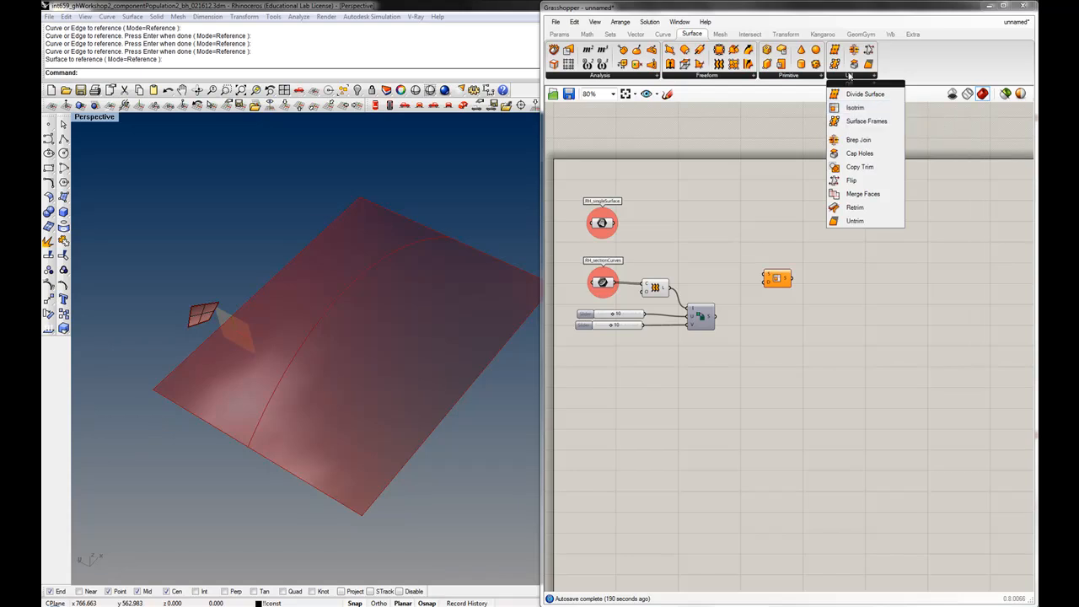
drag(775, 280, 770, 294)
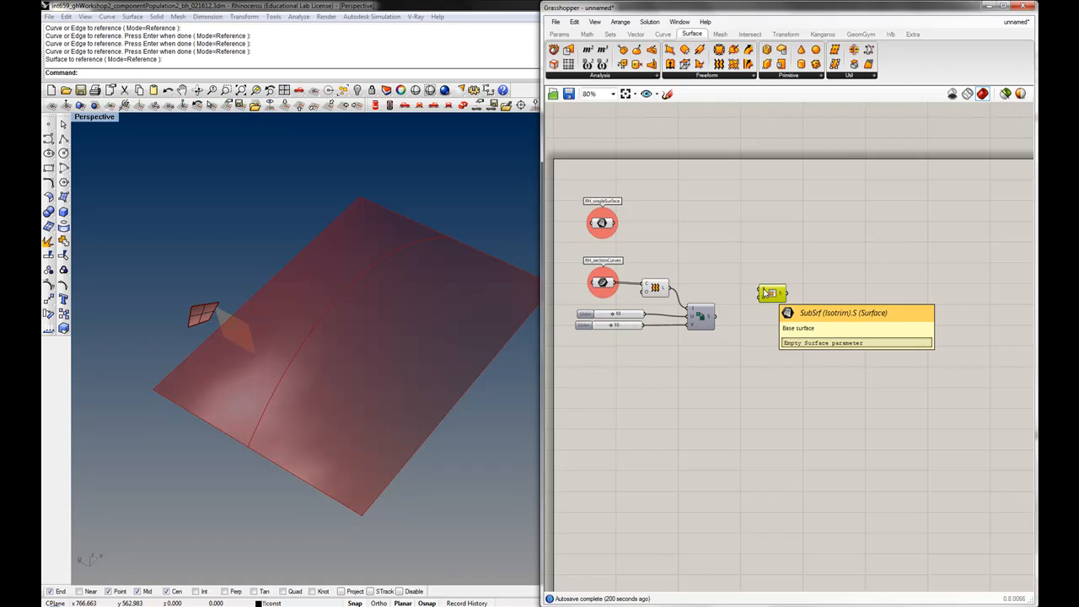
drag(670, 287, 764, 292)
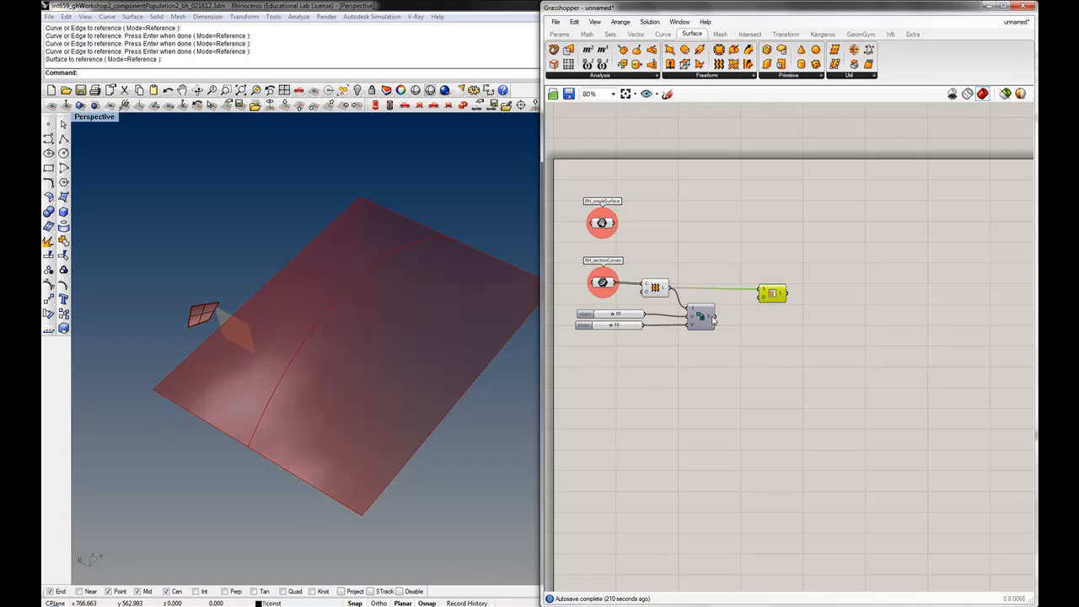
drag(713, 317, 769, 301)
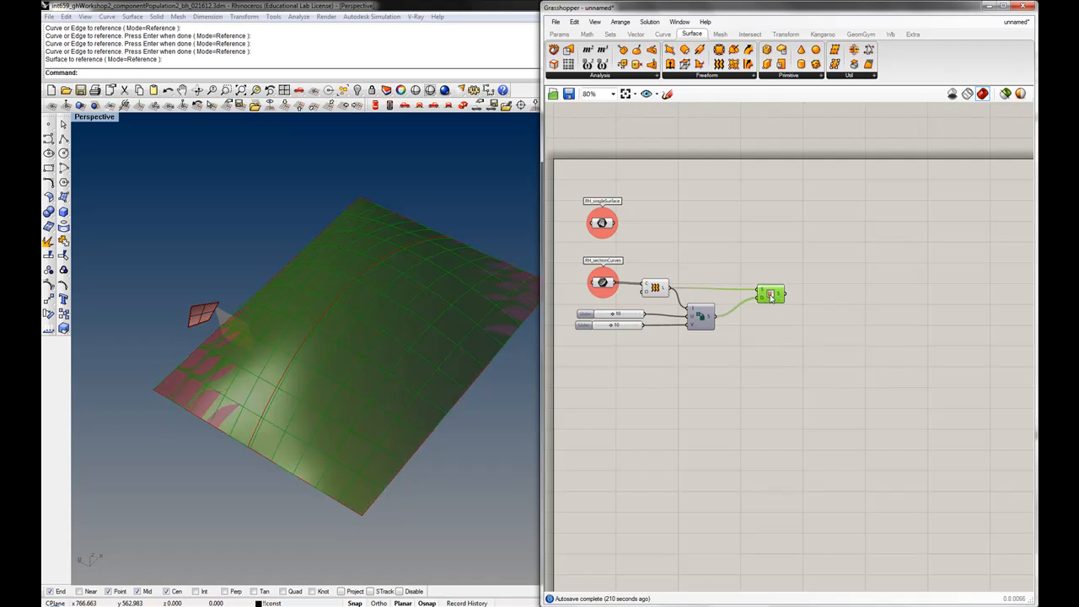
Rearrange the Loft, Divide Domain², sliders and Isotrim components into a tidy layout on the canvas
drag(688, 266, 581, 299)
middle_click(601, 296)
click(634, 263)
right_drag(719, 251, 782, 250)
click(736, 356)
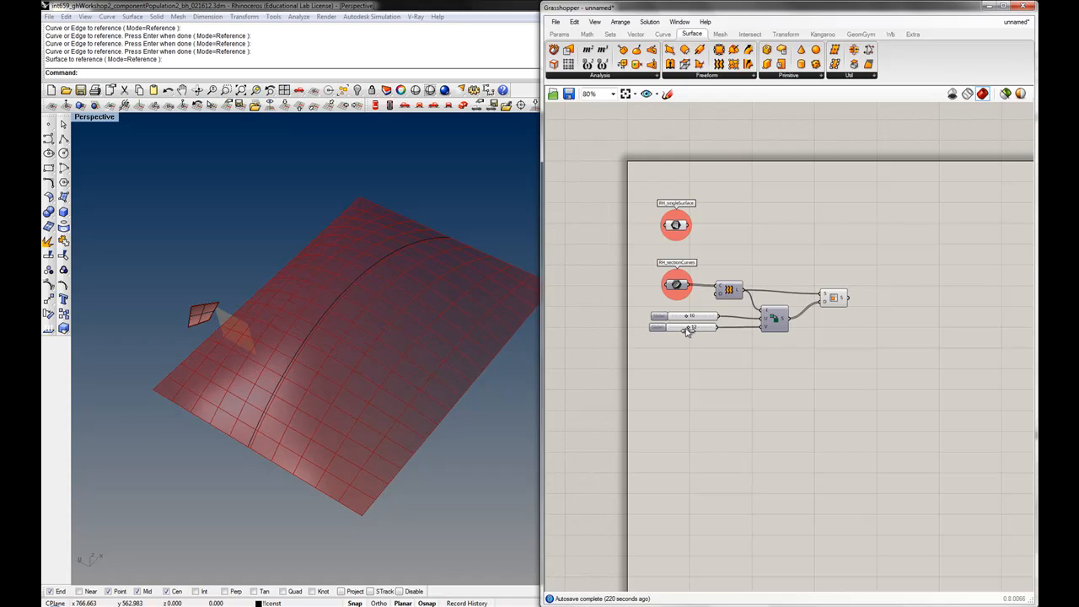
mouse_move(844, 302)
mouse_move(684, 317)
mouse_down()
mouse_move(696, 319)
mouse_move(675, 322)
mouse_move(692, 326)
mouse_up()
right_drag(796, 266, 750, 279)
click(782, 308)
drag(782, 311, 777, 313)
click(772, 278)
scroll(716, 264, down, 1)
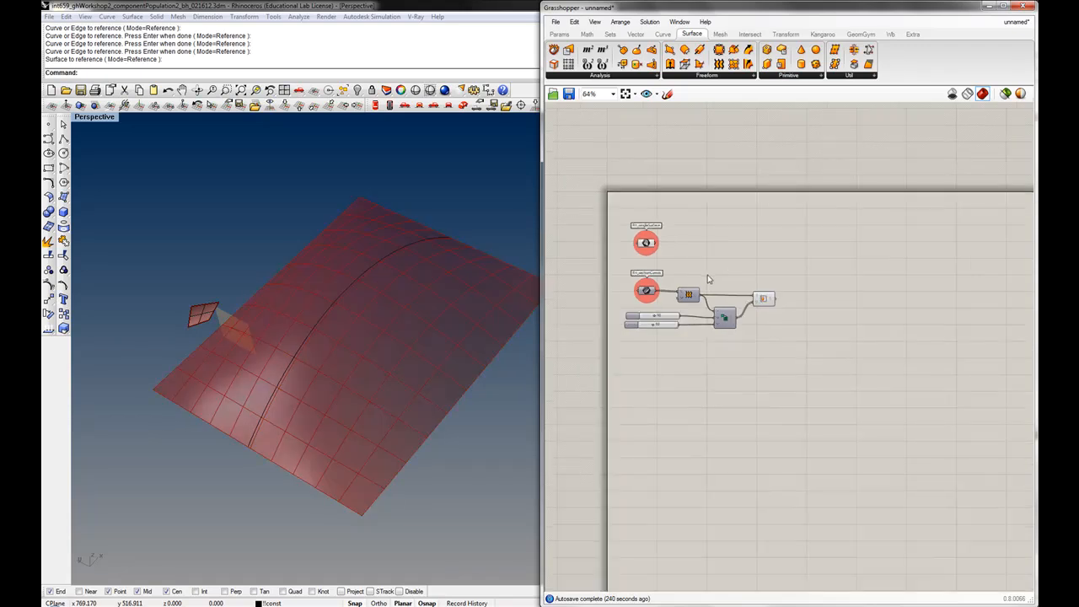
right_drag(818, 282, 786, 298)
right_drag(721, 285, 713, 301)
scroll(650, 120, up, 1)
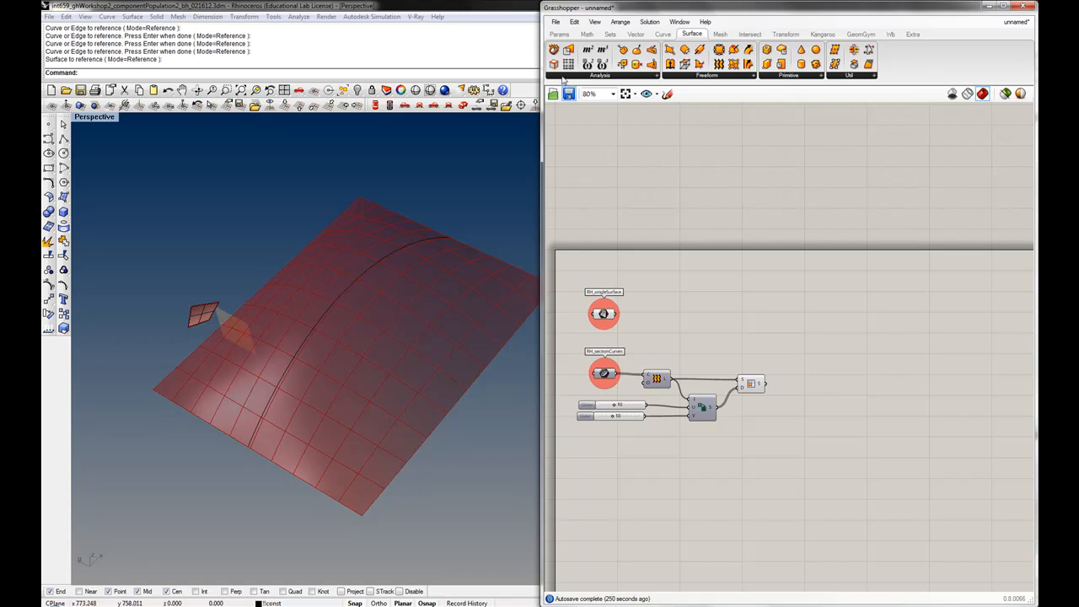
Place a Surface parameter to the right and connect the Isotrim output to it
click(559, 35)
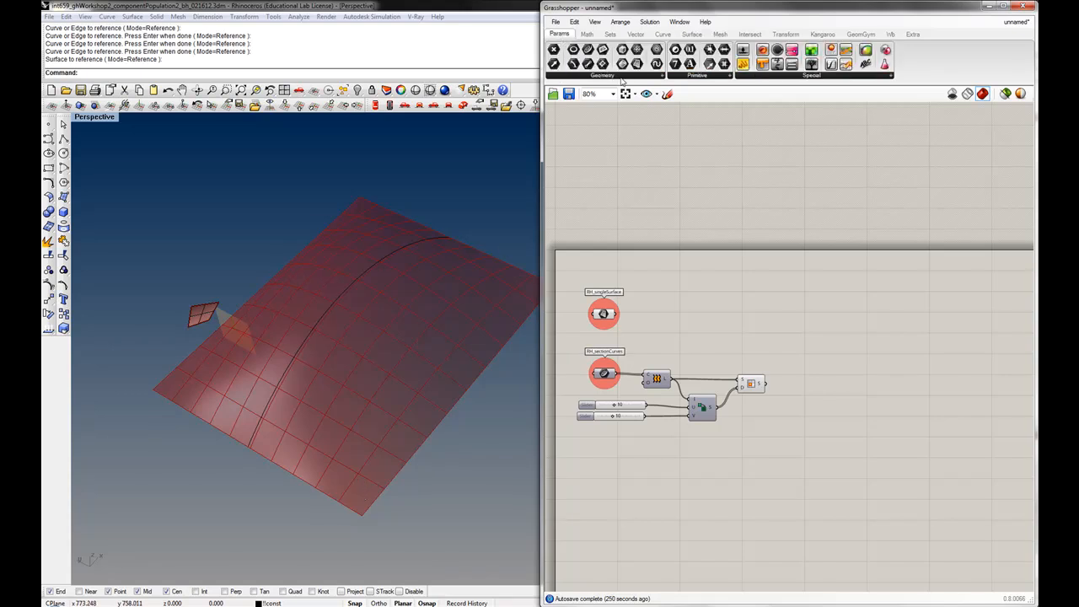
drag(636, 63, 826, 352)
drag(767, 386, 815, 352)
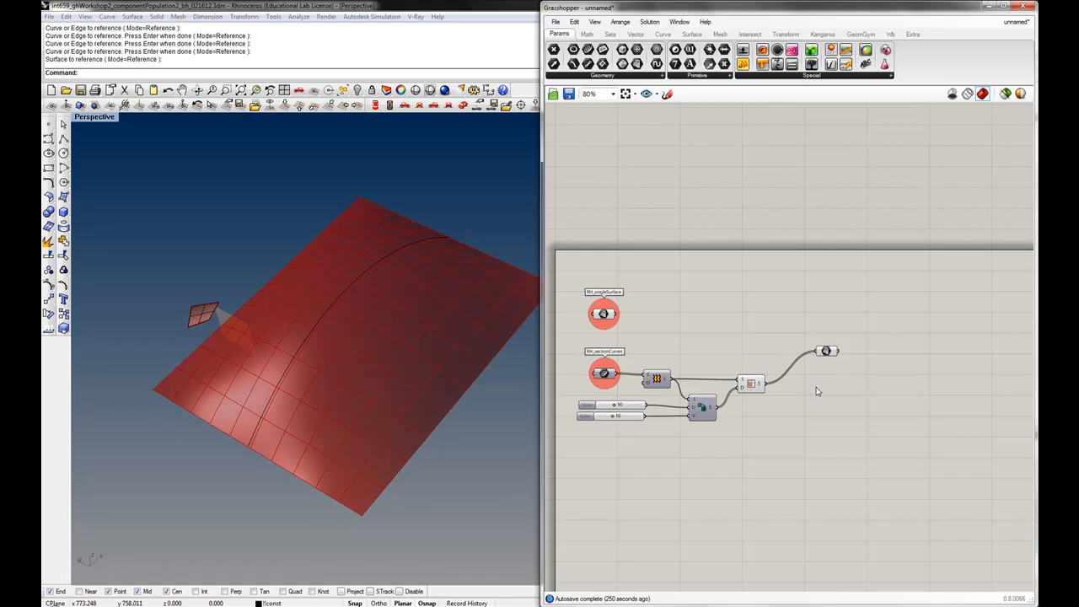
click(826, 352)
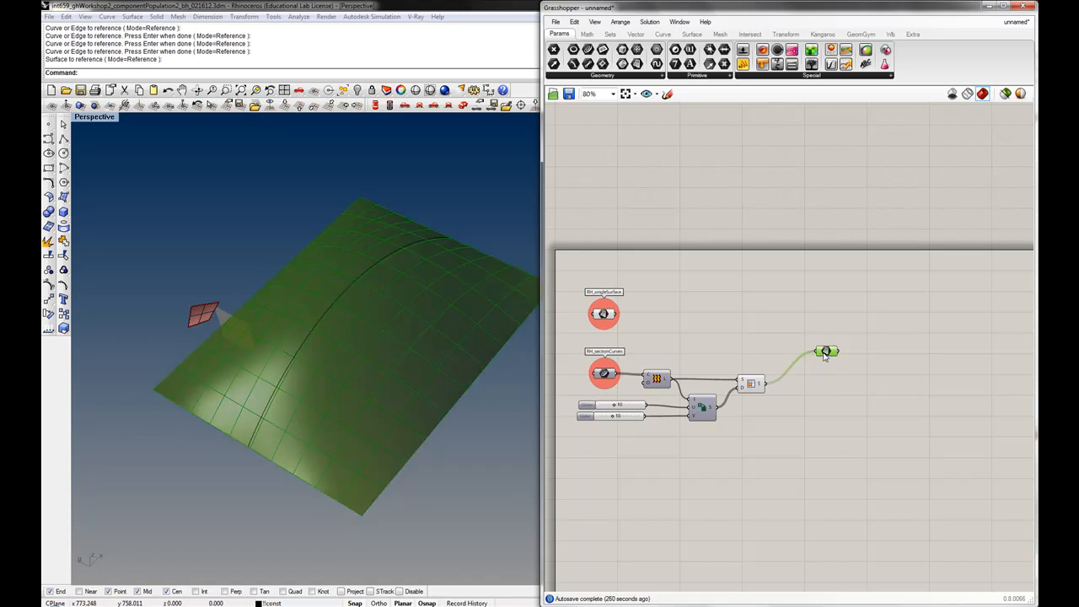
click(808, 392)
click(823, 356)
drag(822, 354, 832, 356)
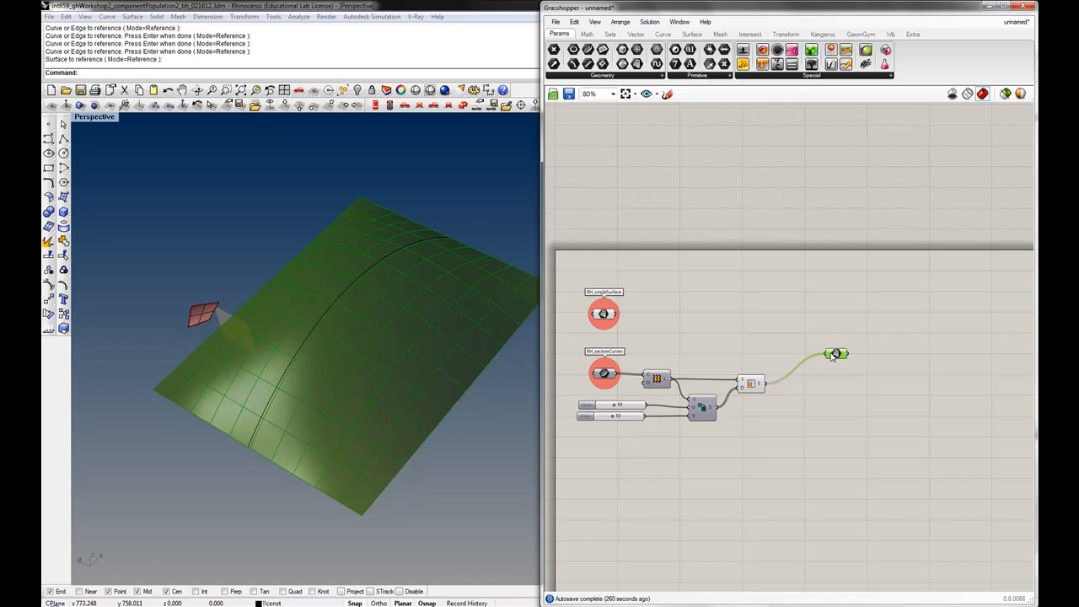
Set the wire display of the new Surface parameter's input to Hidden
right_click(830, 355)
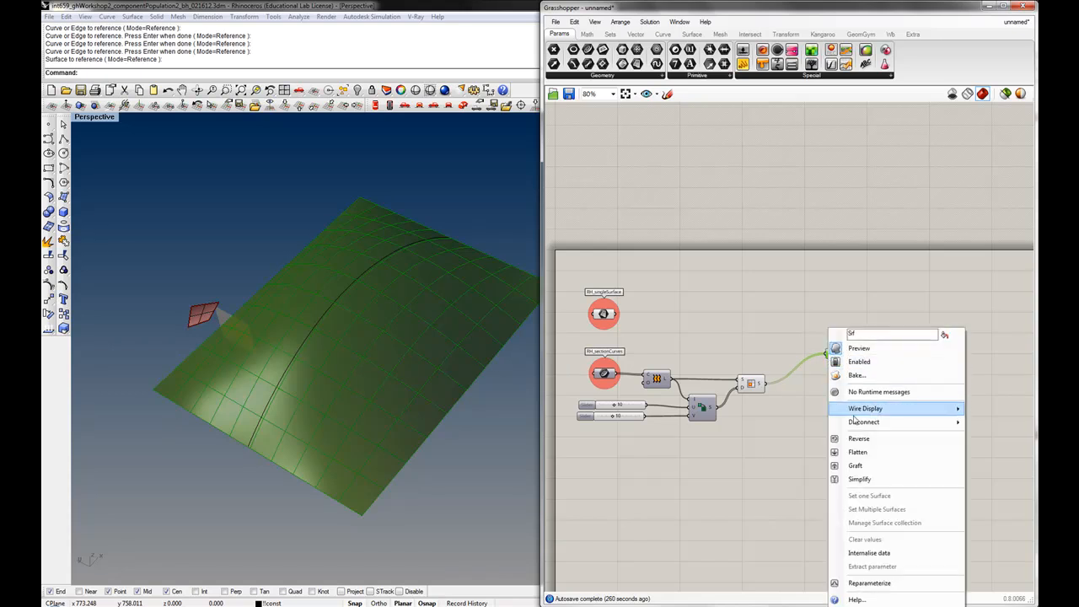
mouse_move(866, 408)
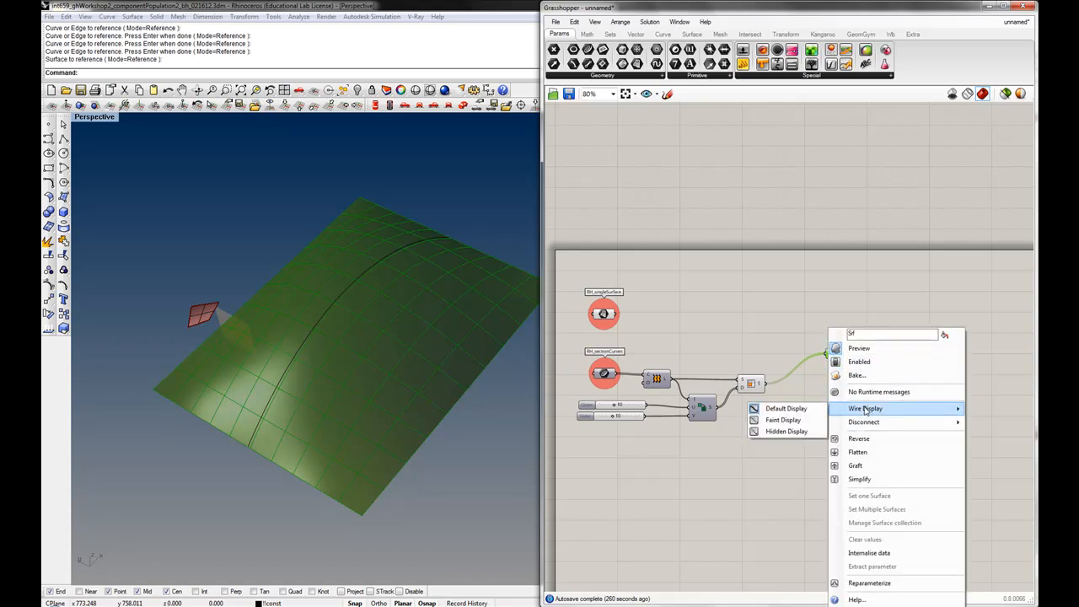
click(778, 432)
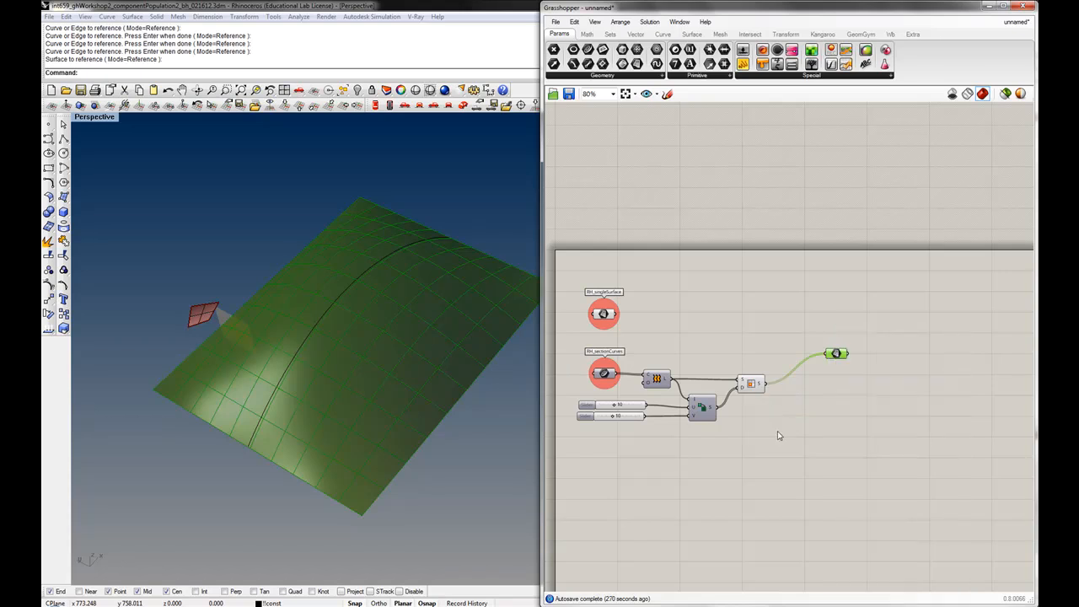
Group the new Surface parameter on its own
click(832, 397)
scroll(792, 384, up, 1)
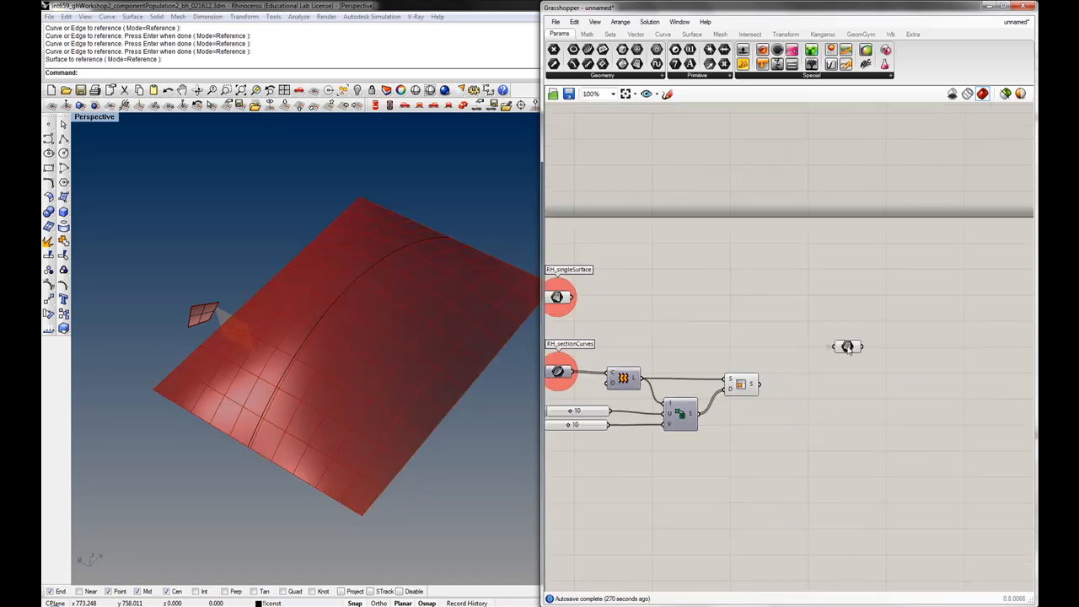
click(847, 346)
key(ctrl+g)
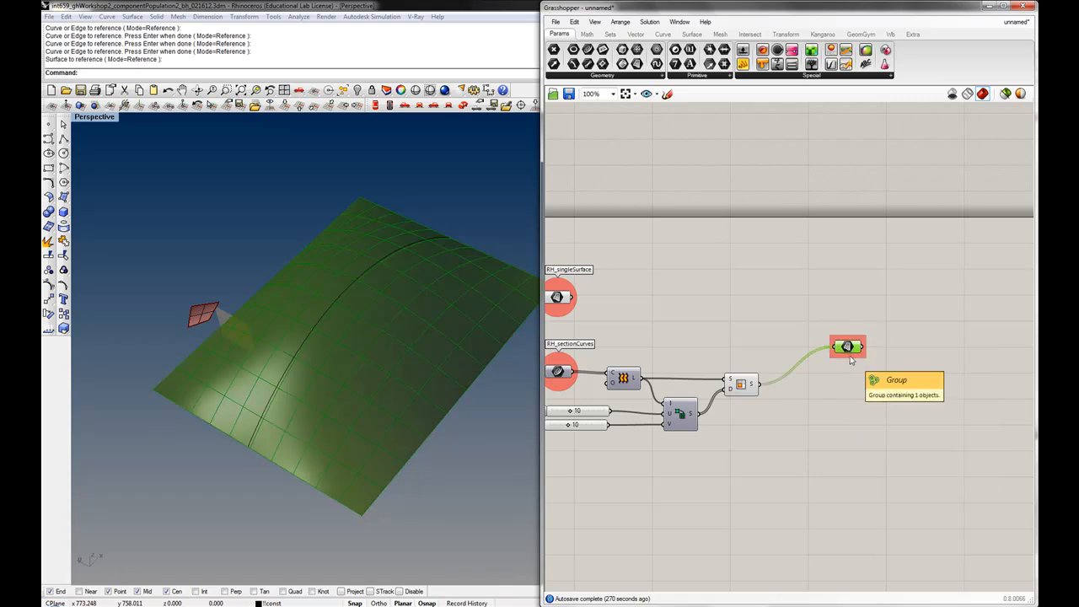
Set the new Surface parameter's group colour to orange
right_click(851, 358)
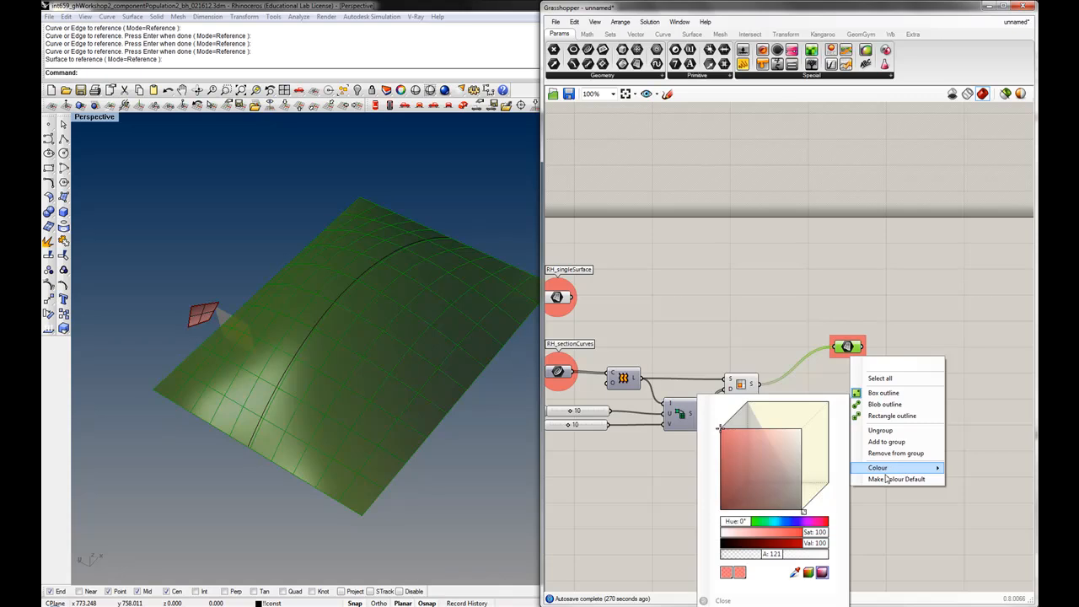
mouse_move(881, 469)
drag(805, 511, 806, 511)
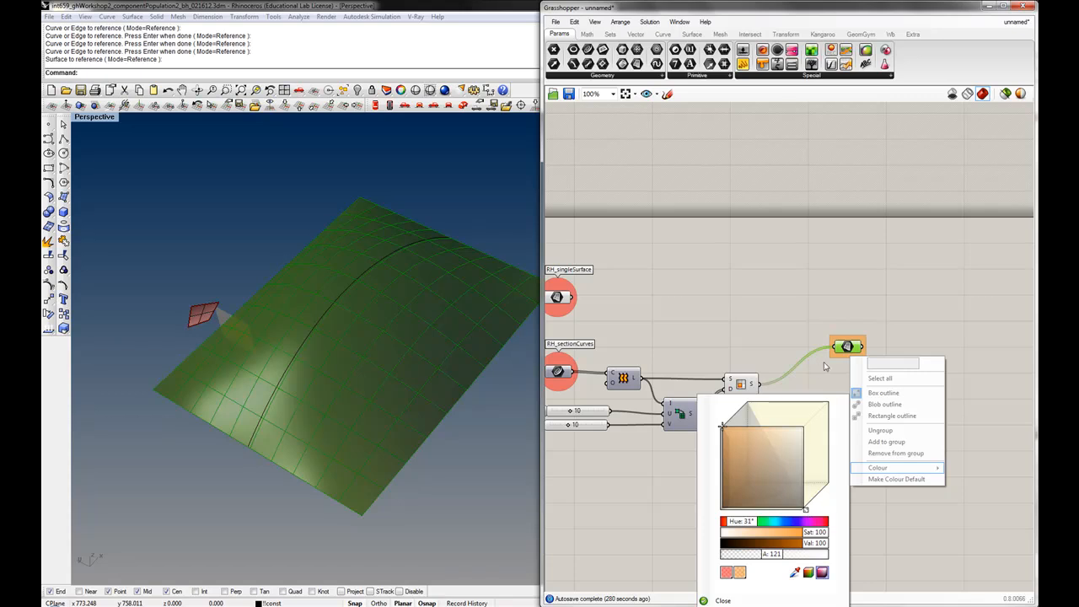
click(823, 361)
Name the group 'DrivingSurfaces - server' and place a copy of it to the right
right_click(855, 356)
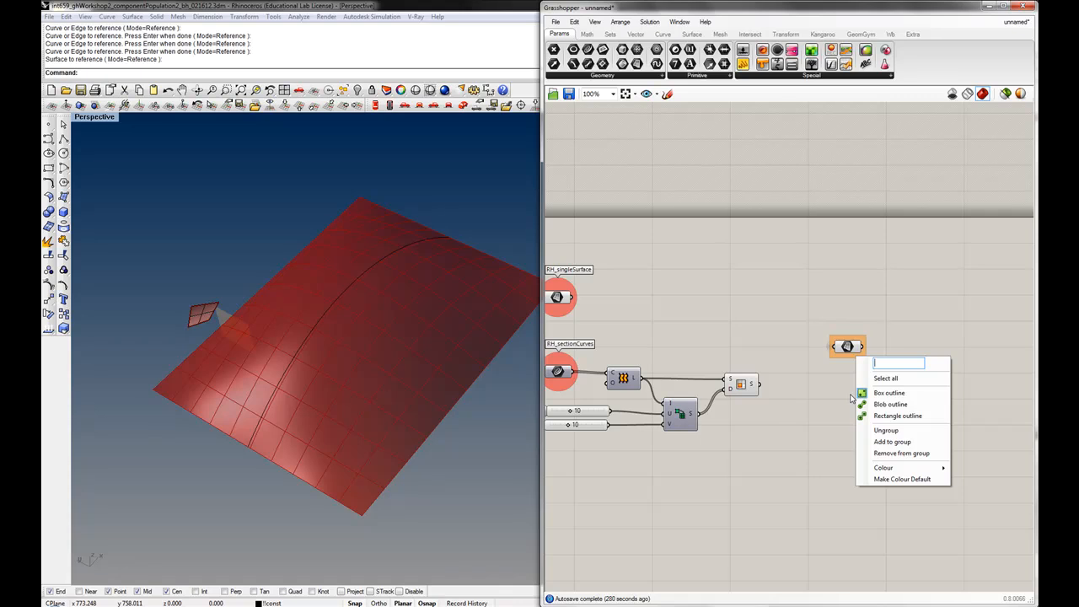
text(DrivingSurfaca)
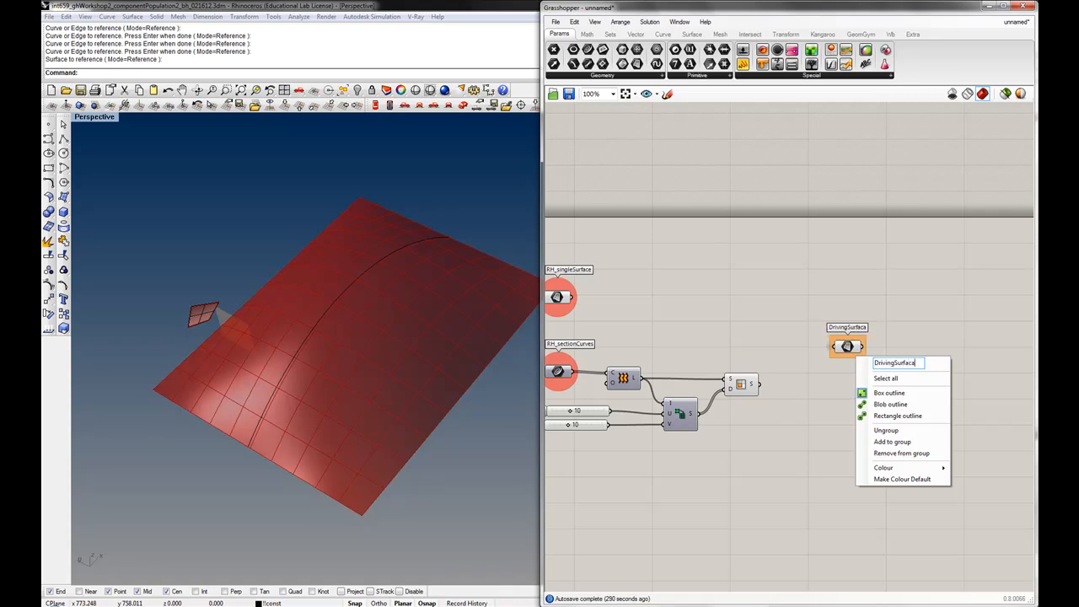
key(BackSpace)
text(es - server)
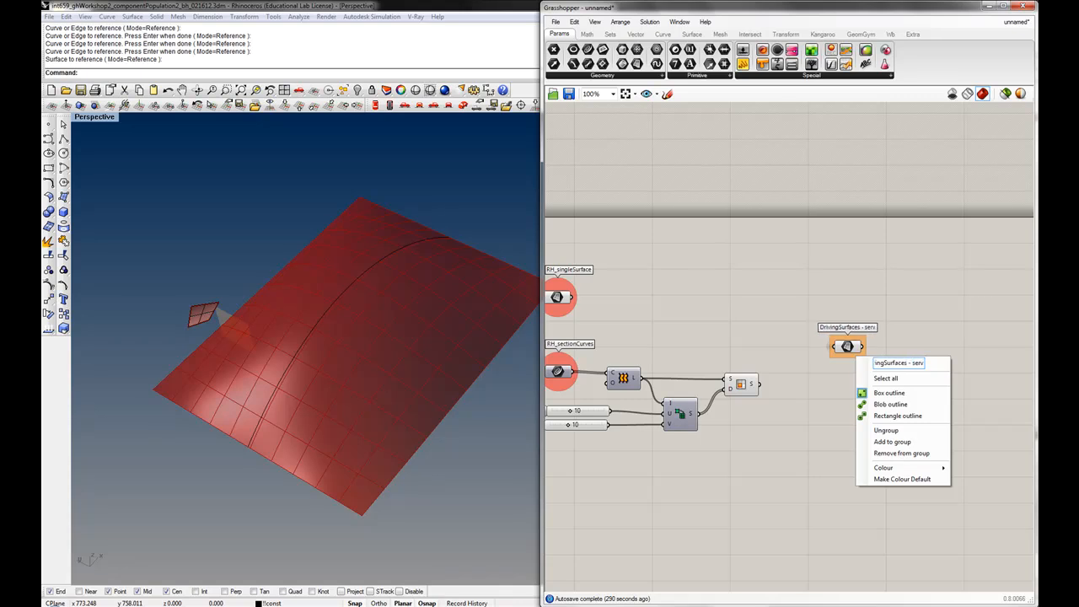
key(Return)
drag(917, 386, 938, 354)
click(936, 385)
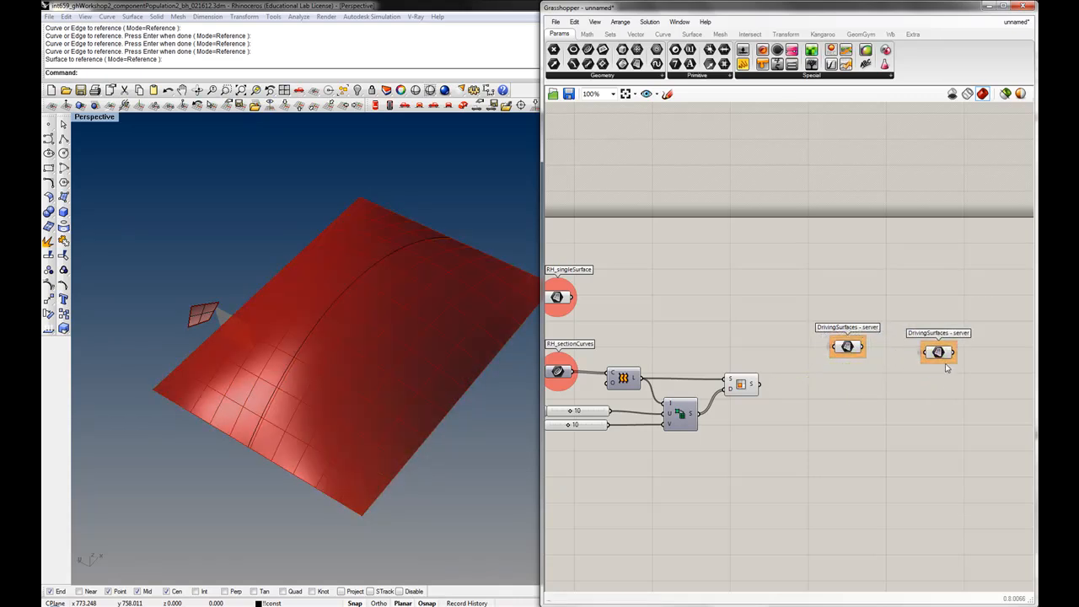
Colour the copied group yellow and rename it 'DrivingSurfaces'
right_click(945, 365)
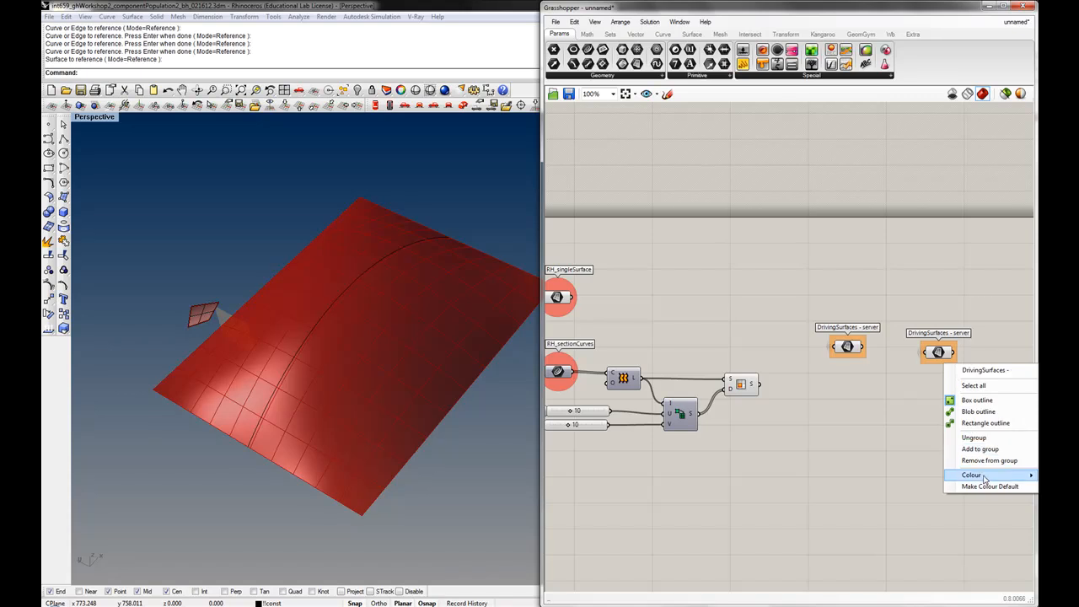
mouse_move(978, 475)
drag(899, 510, 902, 509)
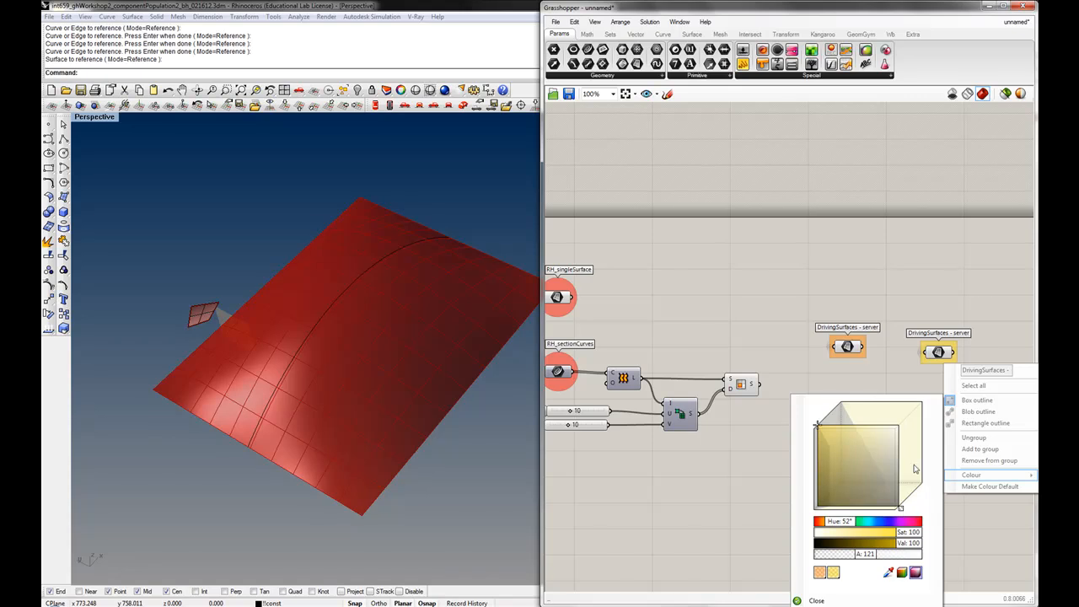
click(908, 390)
right_click(948, 369)
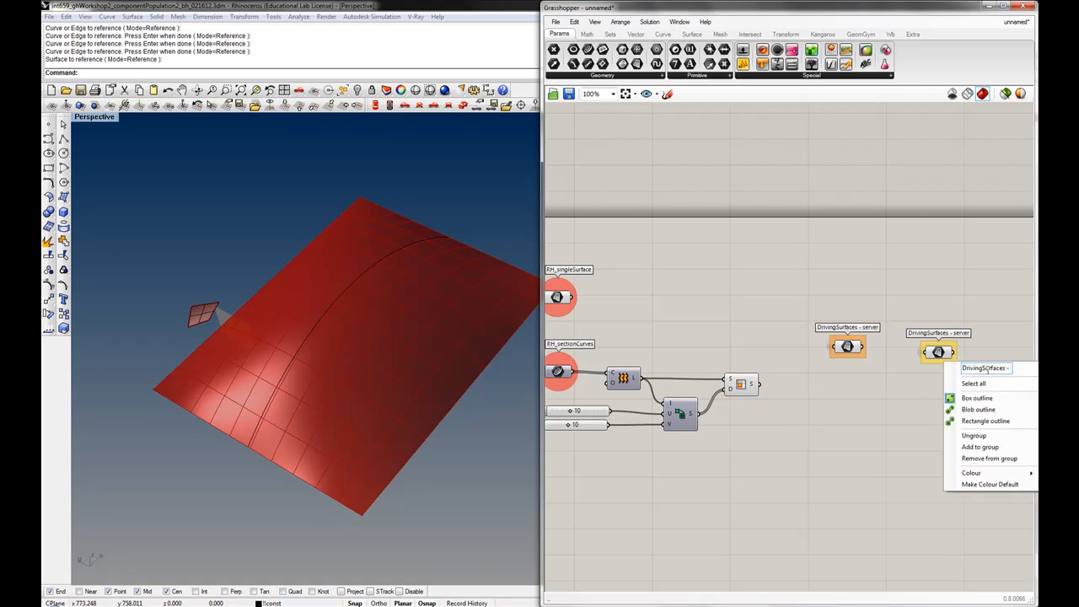
drag(1006, 367, 1028, 368)
key(BackSpace)
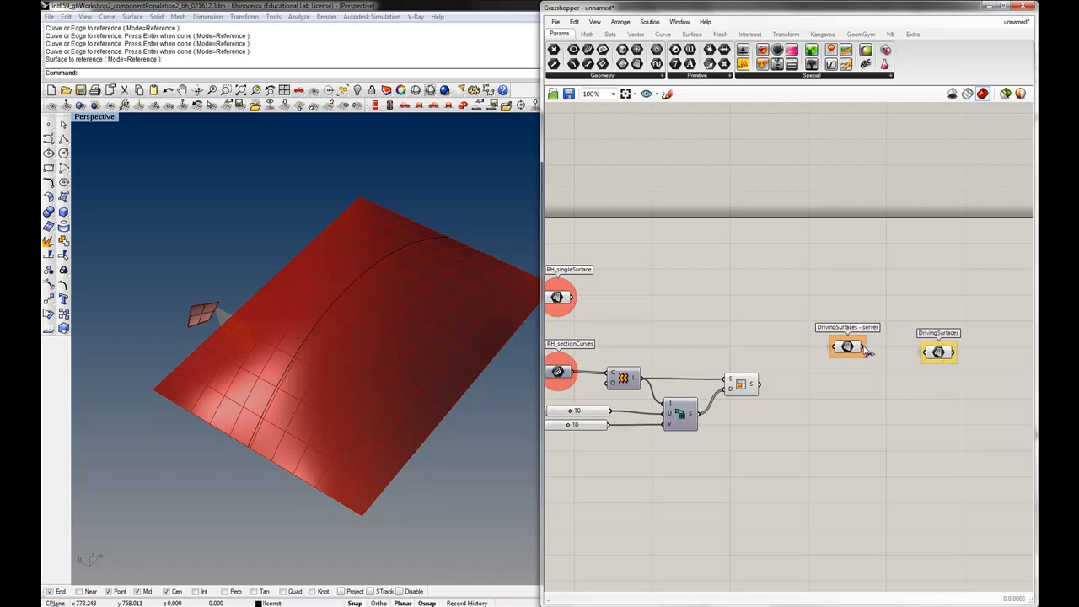
Connect the server Surface parameter's output to the DrivingSurfaces parameter's input
click(849, 347)
click(943, 354)
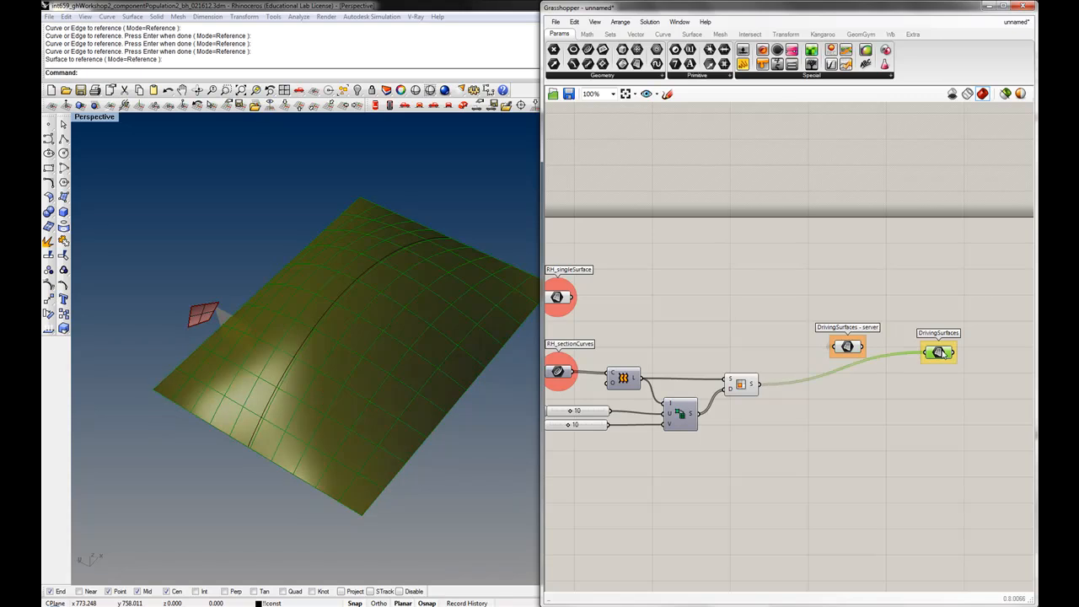
drag(863, 347, 928, 354)
click(858, 360)
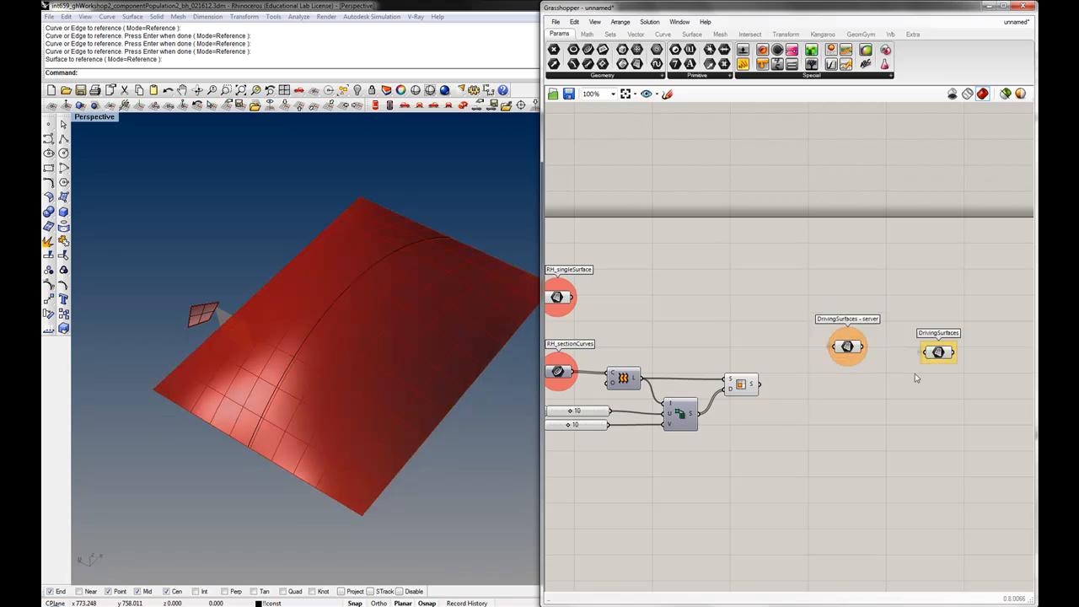
drag(931, 355, 935, 347)
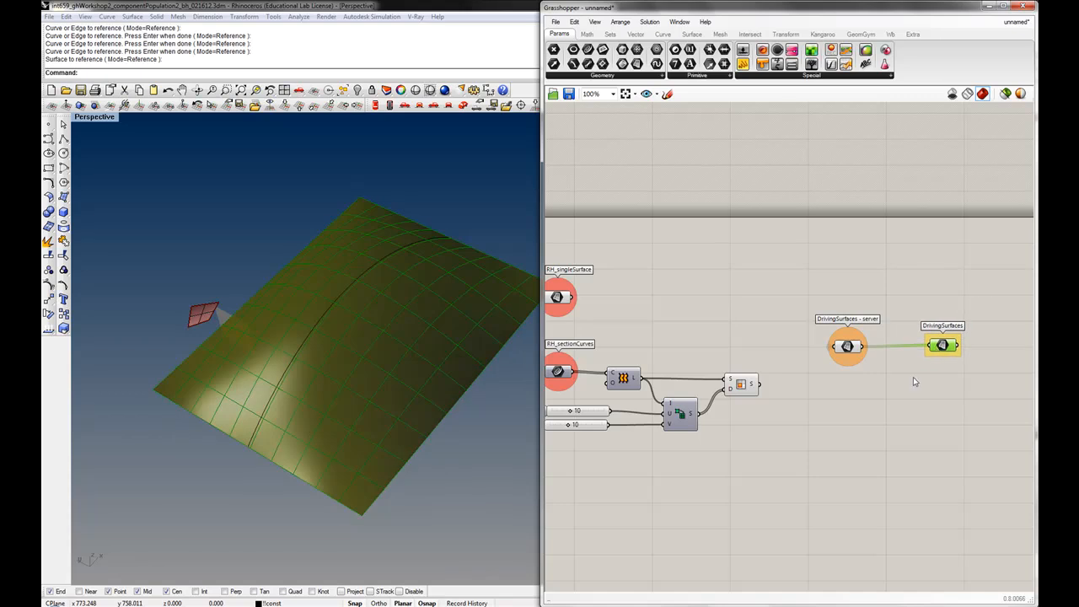
Turn off preview for the selected surface-building components
scroll(828, 405, down, 2)
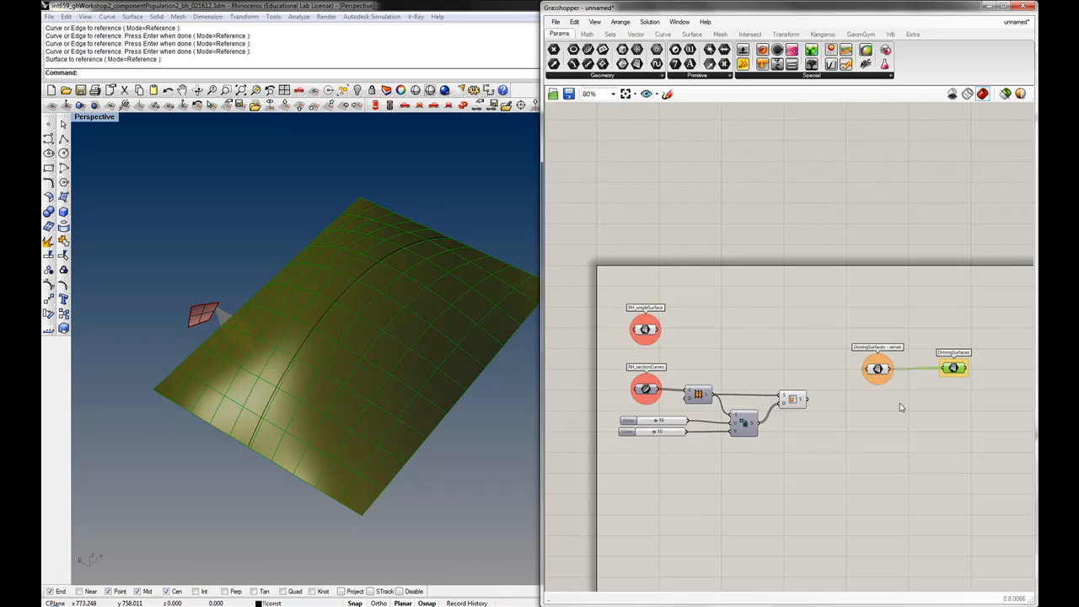
drag(911, 465, 774, 315)
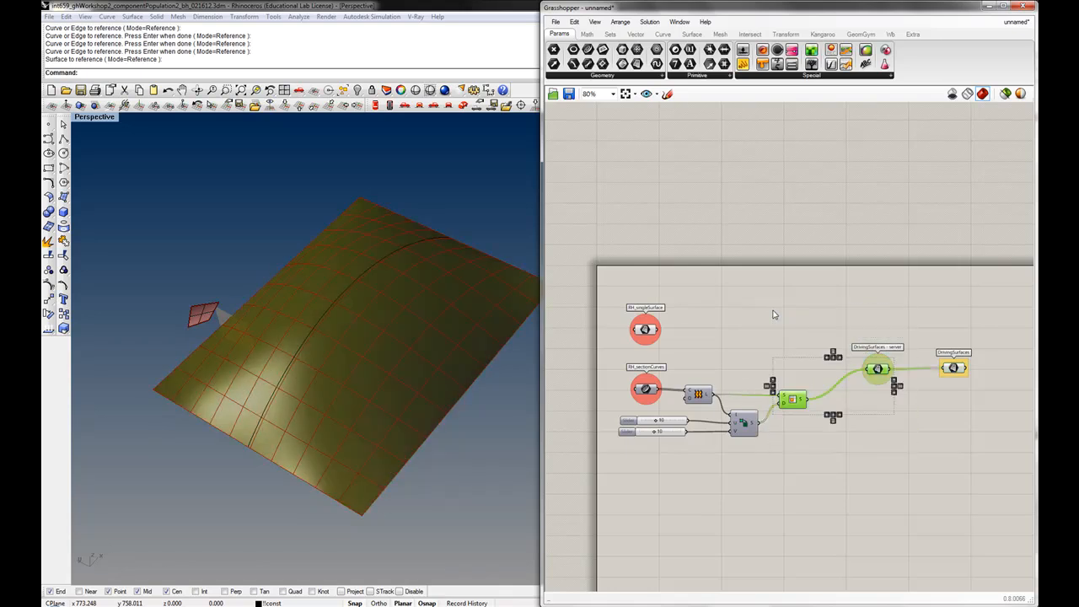
key(space)
click(806, 279)
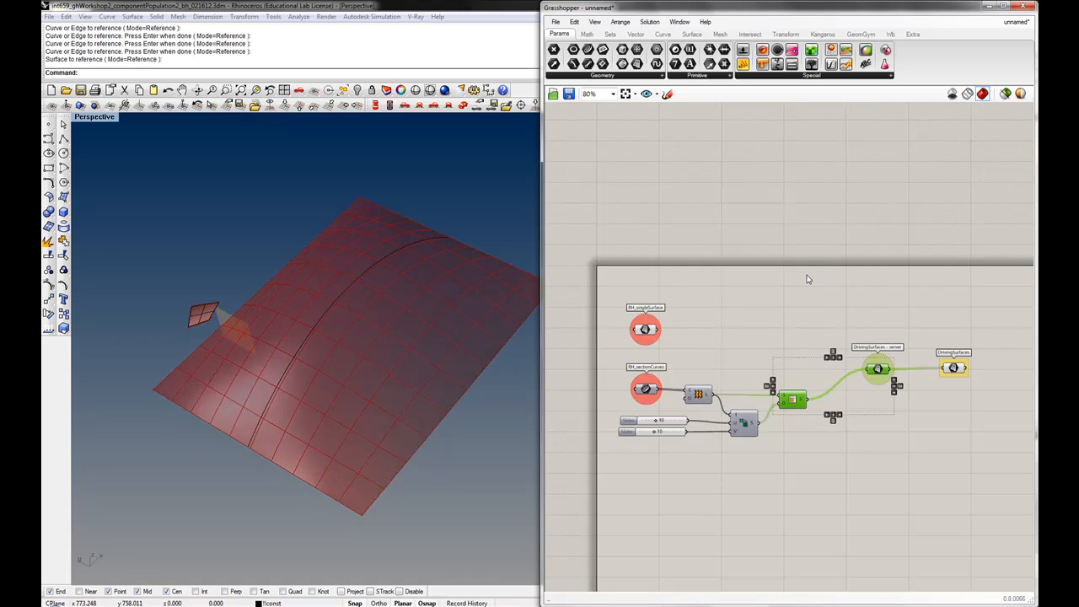
drag(737, 352, 623, 313)
key(space)
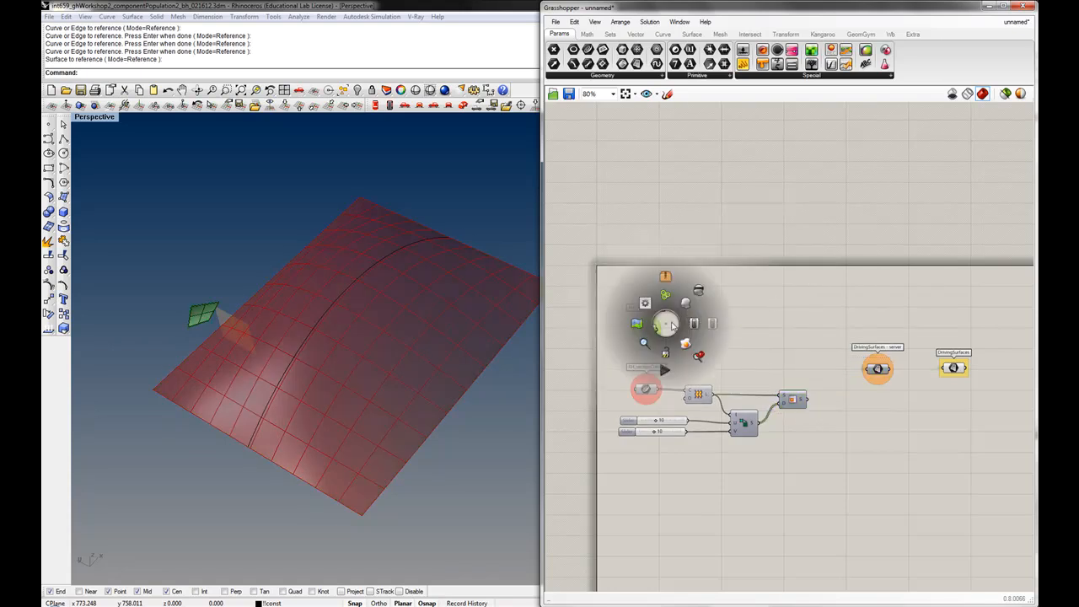
click(700, 291)
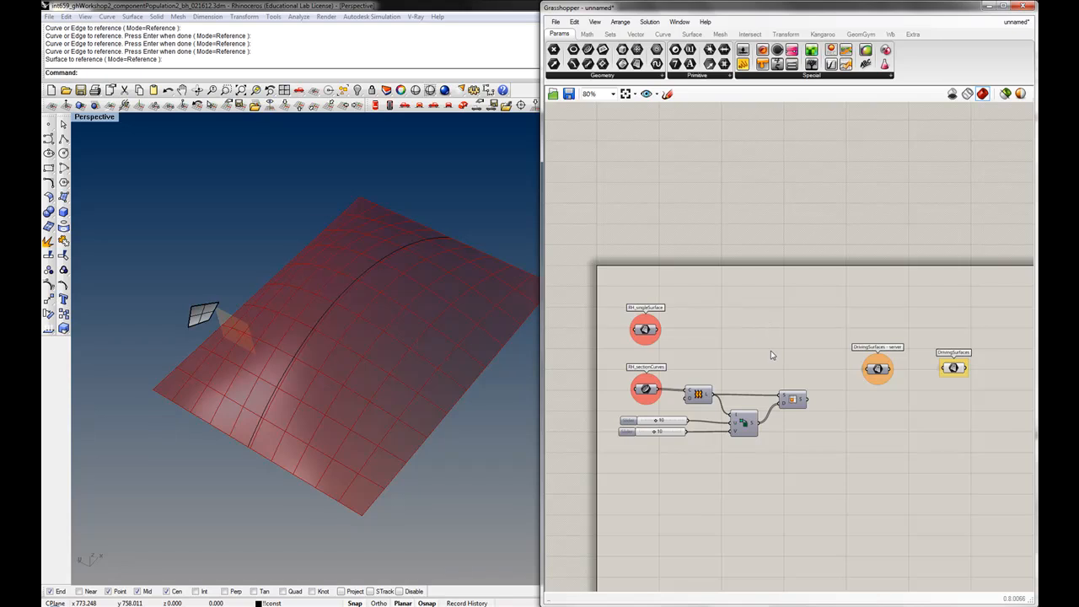
Add a scribble reading 'Create Driving Surfaces' at size 51 above the definition
right_drag(769, 350, 751, 347)
scroll(757, 354, down, 1)
drag(653, 332, 651, 340)
click(680, 342)
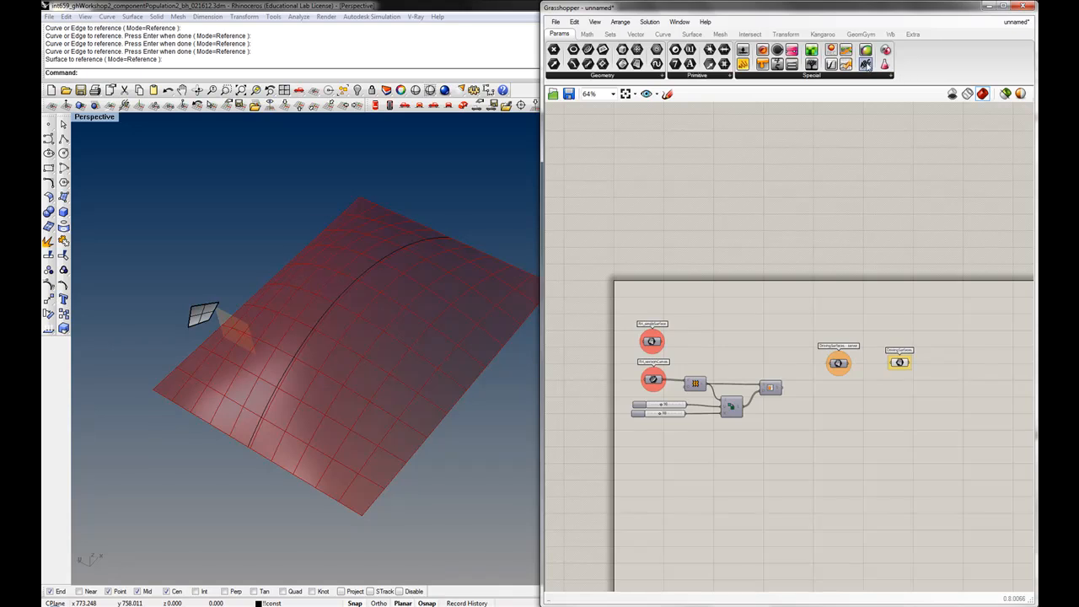
mouse_move(866, 66)
mouse_down()
mouse_move(754, 294)
mouse_move(701, 312)
mouse_up()
double_click(708, 306)
drag(708, 258, 609, 261)
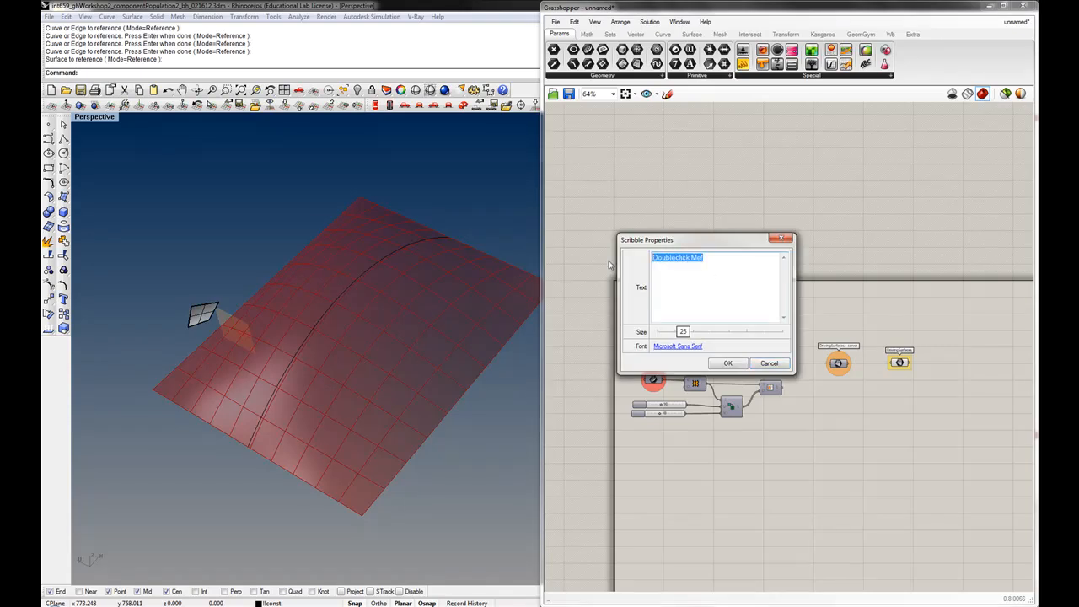
text(Creat)
drag(685, 331, 717, 334)
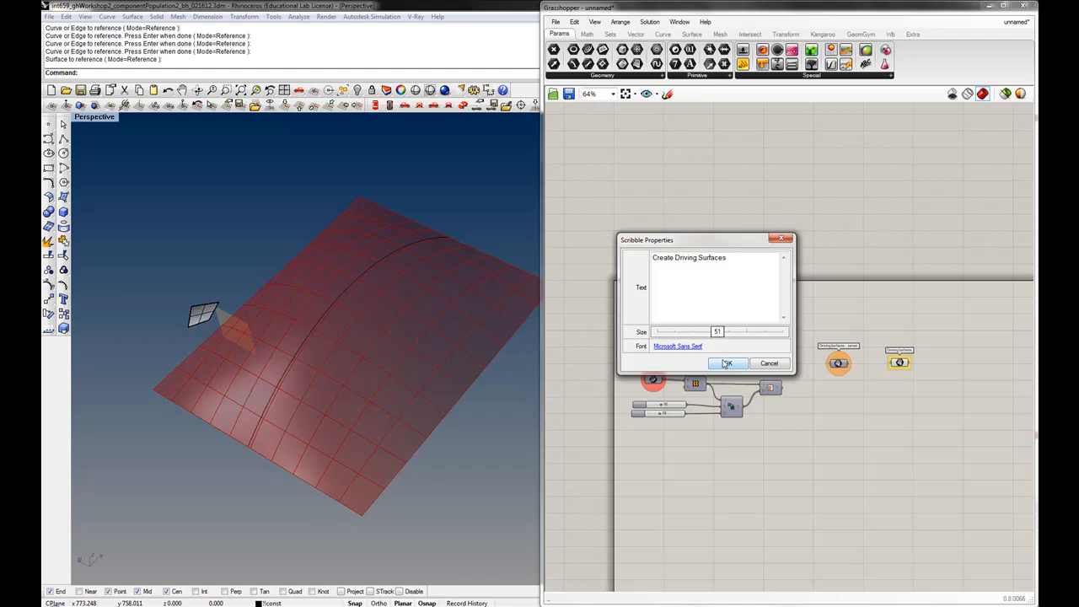
click(727, 362)
drag(749, 312, 700, 307)
click(712, 337)
Group the scribble with the reference parameters, Loft, Isotrim, sliders and server parameter, and colour the group white
scroll(709, 336, down, 4)
scroll(709, 336, down, 2)
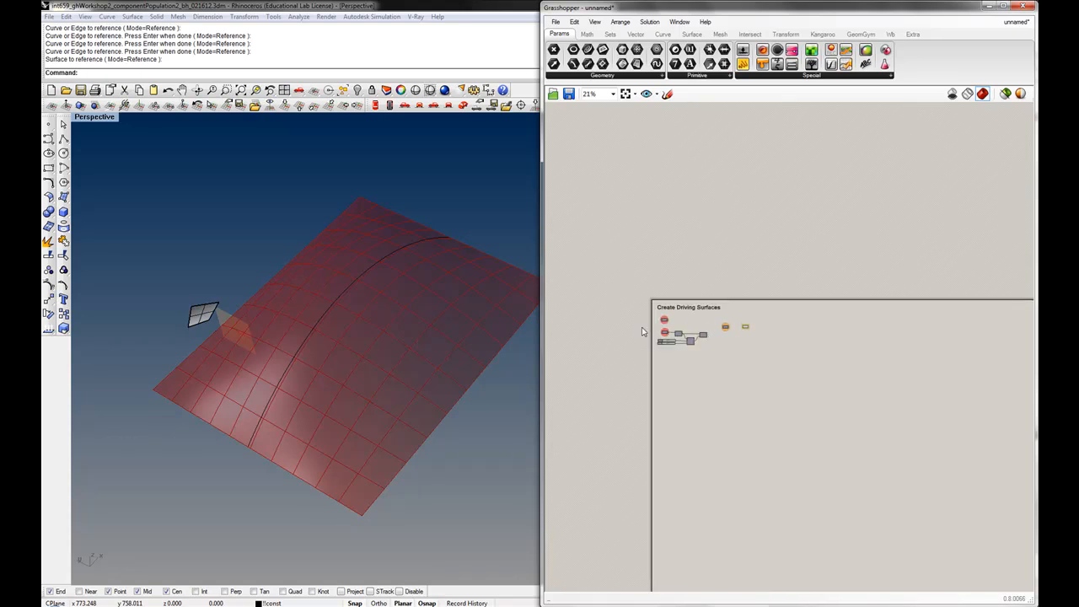
scroll(681, 327, up, 3)
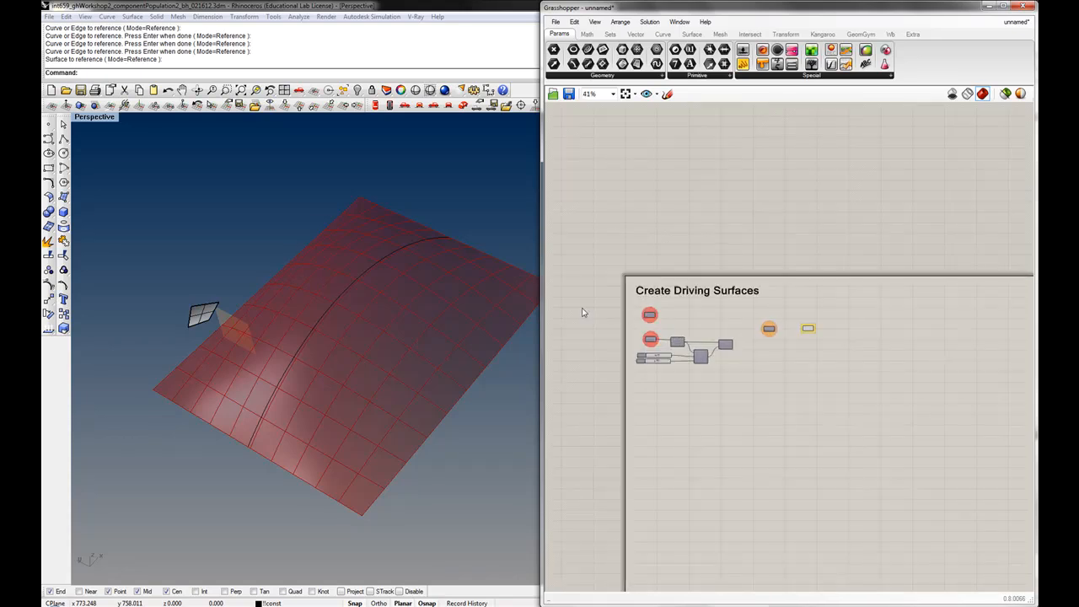
scroll(704, 333, up, 2)
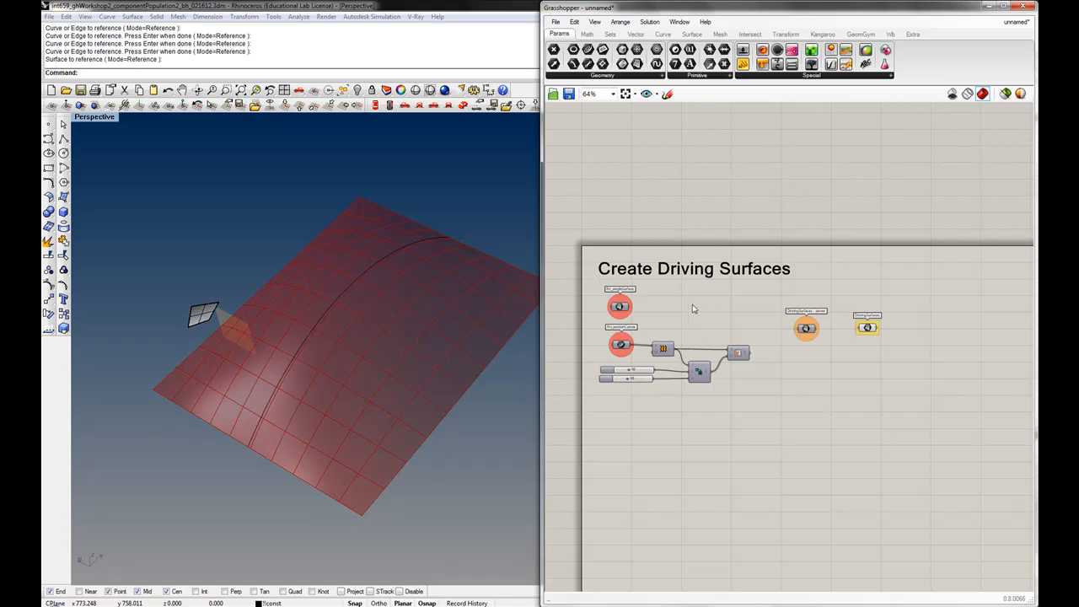
drag(843, 416, 591, 253)
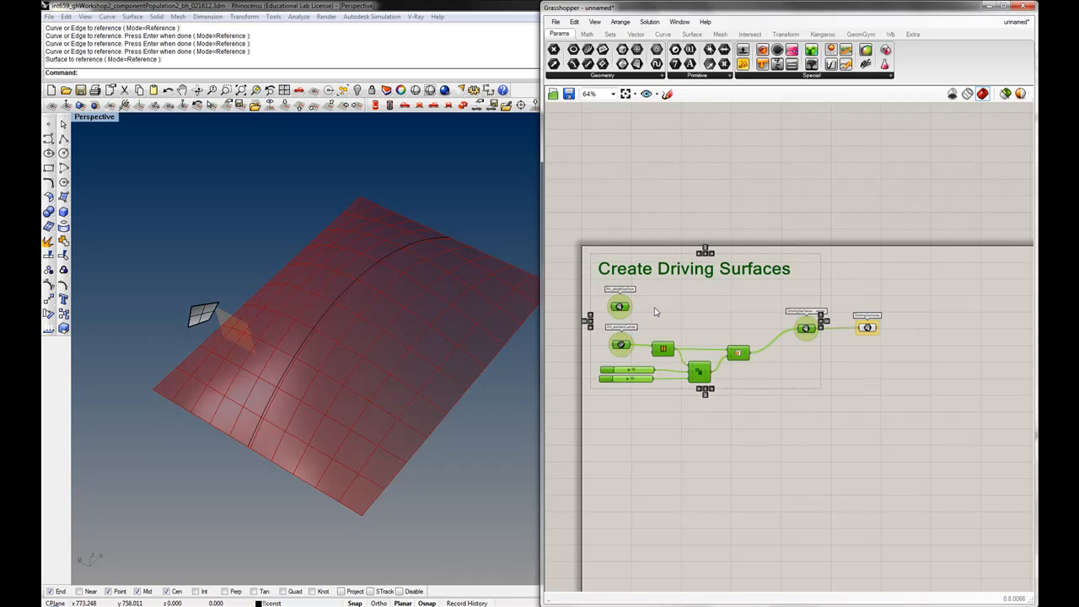
key(ctrl+g)
right_click(790, 383)
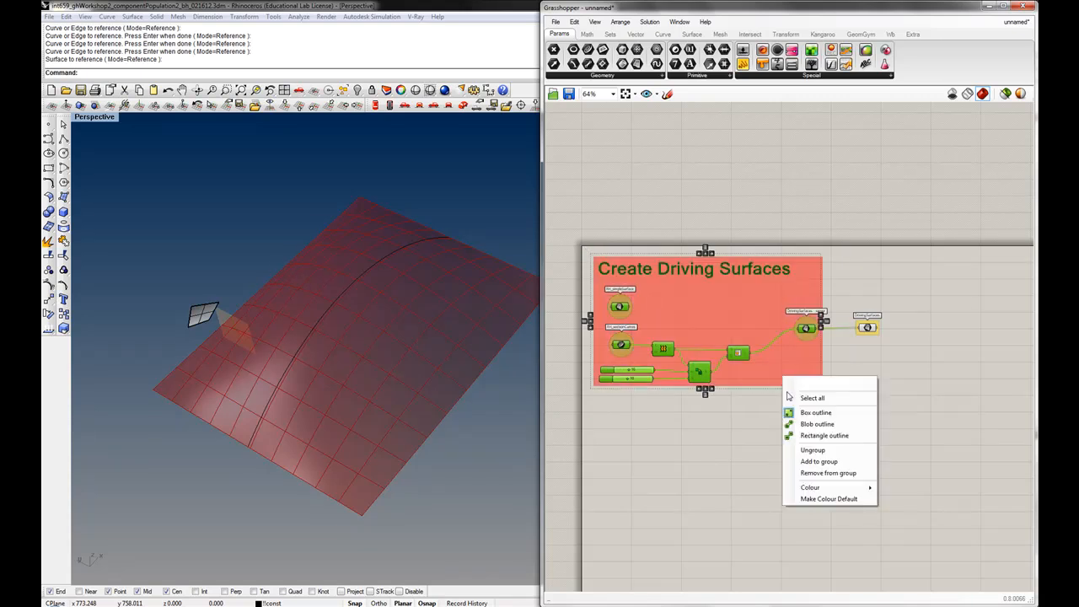
mouse_move(816, 489)
drag(906, 430, 988, 431)
drag(958, 558, 945, 559)
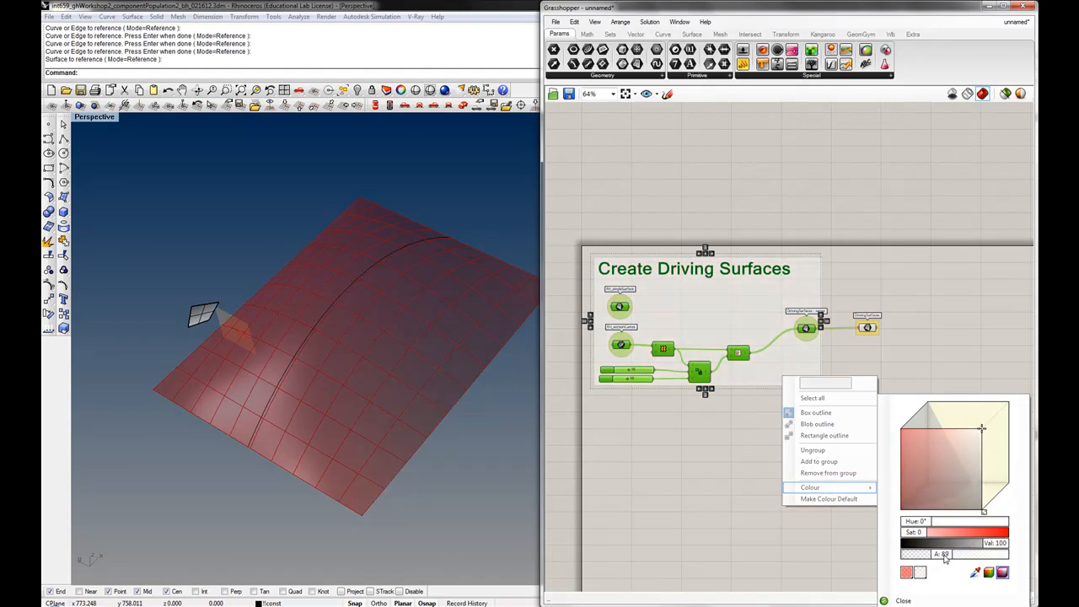
click(705, 446)
drag(774, 361, 773, 366)
click(766, 428)
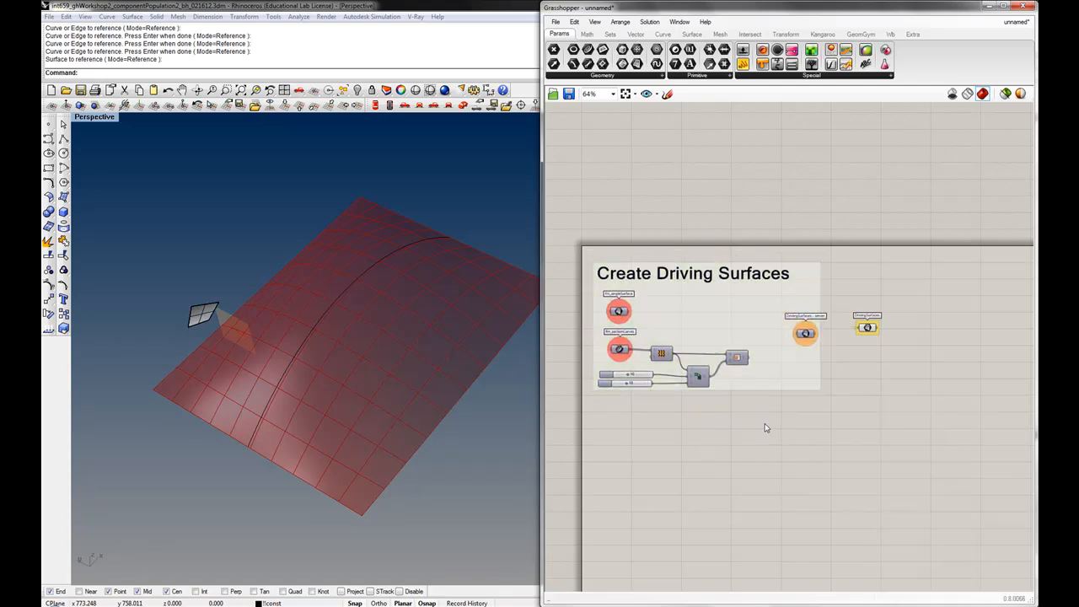
Reposition the server and DrivingSurfaces parameters next to each other
mouse_move(808, 335)
mouse_down()
mouse_move(794, 341)
mouse_move(795, 330)
mouse_up()
click(868, 329)
right_drag(855, 348, 882, 336)
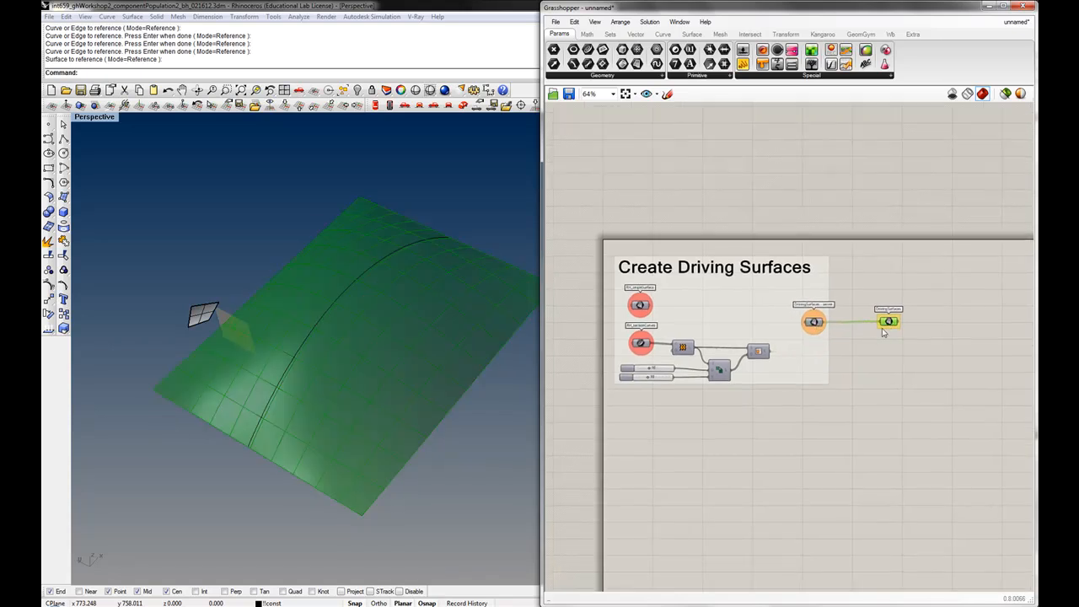
Adjust the first division slider's value
mouse_move(894, 323)
drag(648, 370, 656, 374)
right_drag(294, 320, 202, 329)
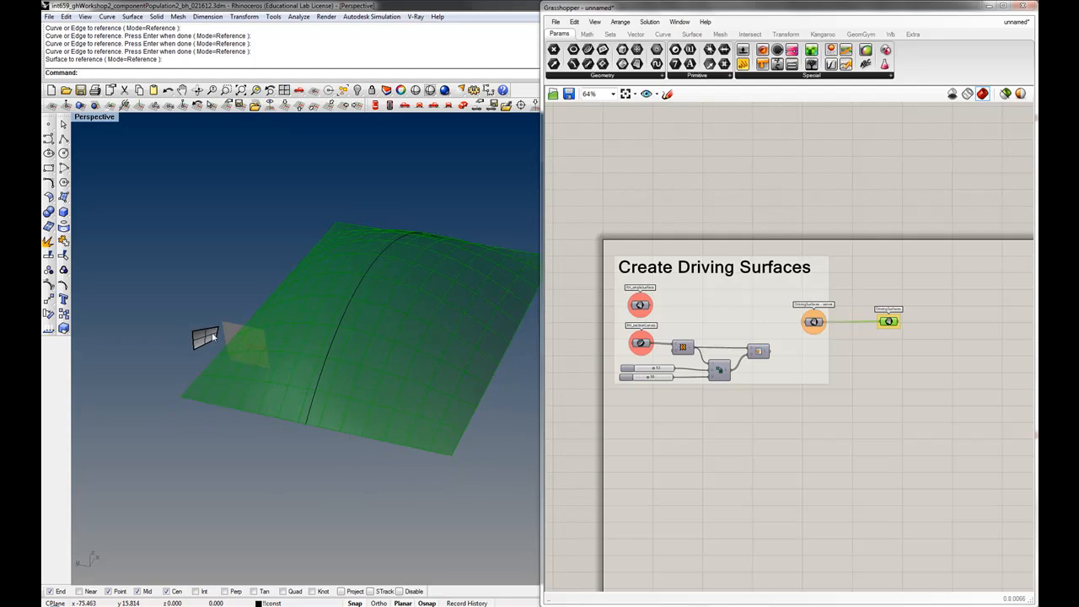
Swap the server parameter's input to RH_singleSurface and then back to the Isotrim output
drag(656, 308, 812, 325)
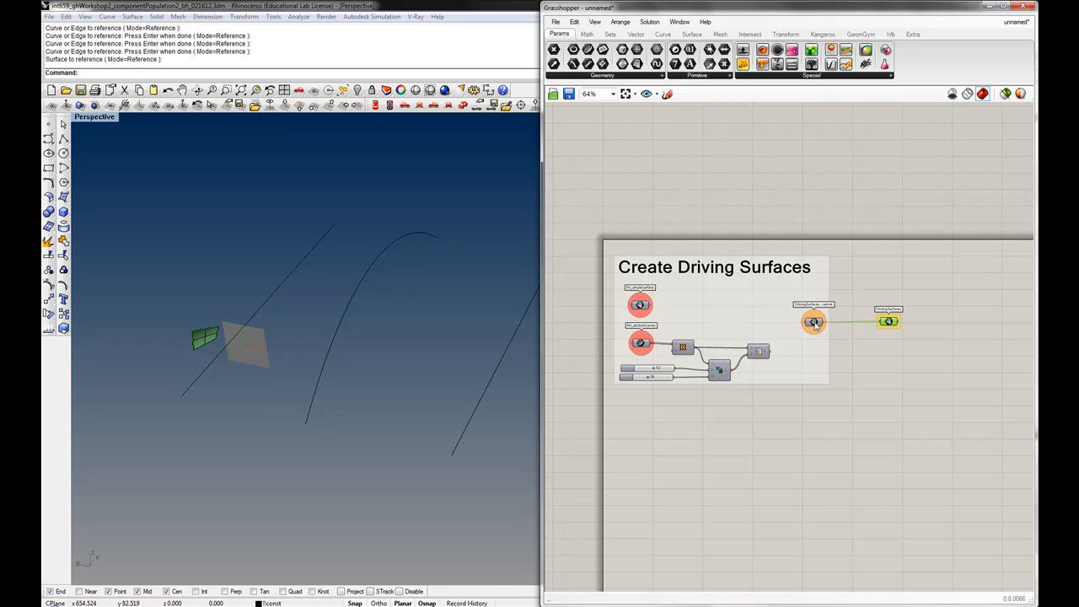
mouse_move(815, 326)
drag(769, 351, 802, 322)
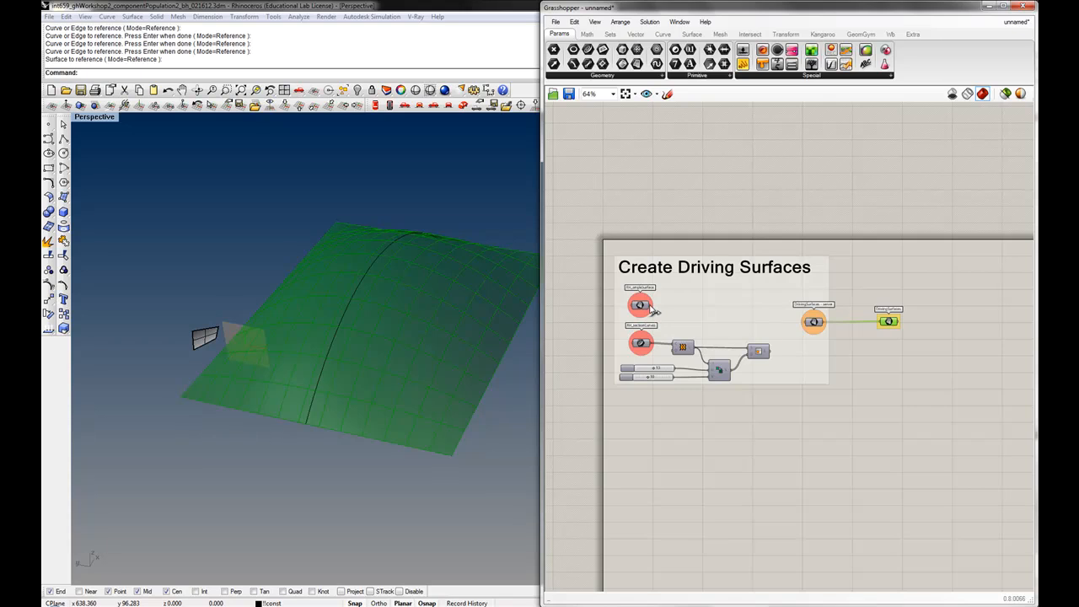
Feed RH_singleSurface into the server parameter instead of the Isotrim panels
drag(652, 305, 813, 321)
Start the Move command in the Rhino viewport
right_drag(512, 335, 345, 363)
text(M)
key(Return)
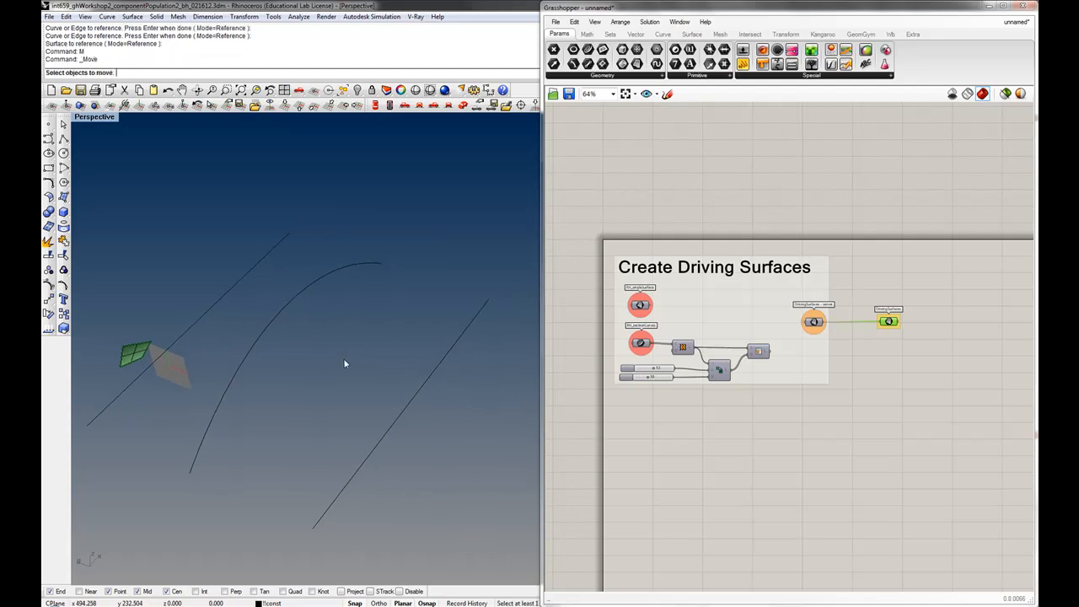